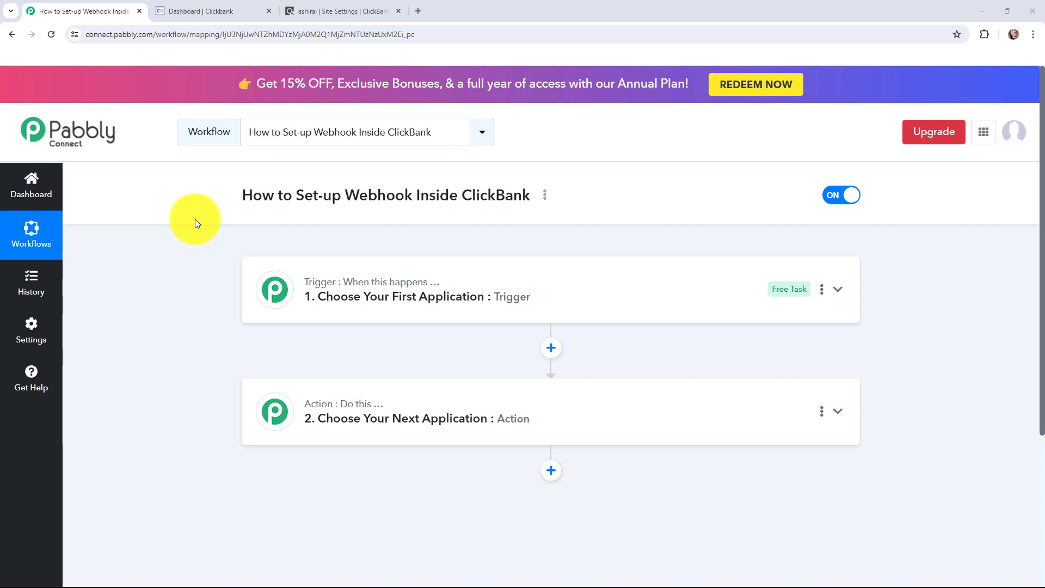
Step: After a glance at ClickBank's site settings, set the trigger to ClickBank's New Sales event
{"action": "left_click", "coordinate": [321, 11]}
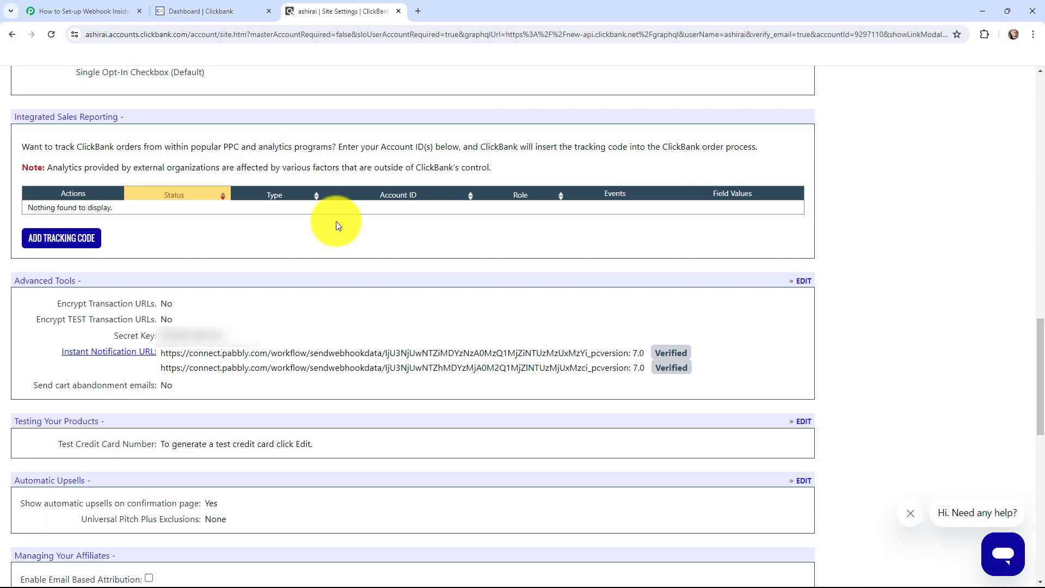
{"action": "left_click", "coordinate": [74, 11]}
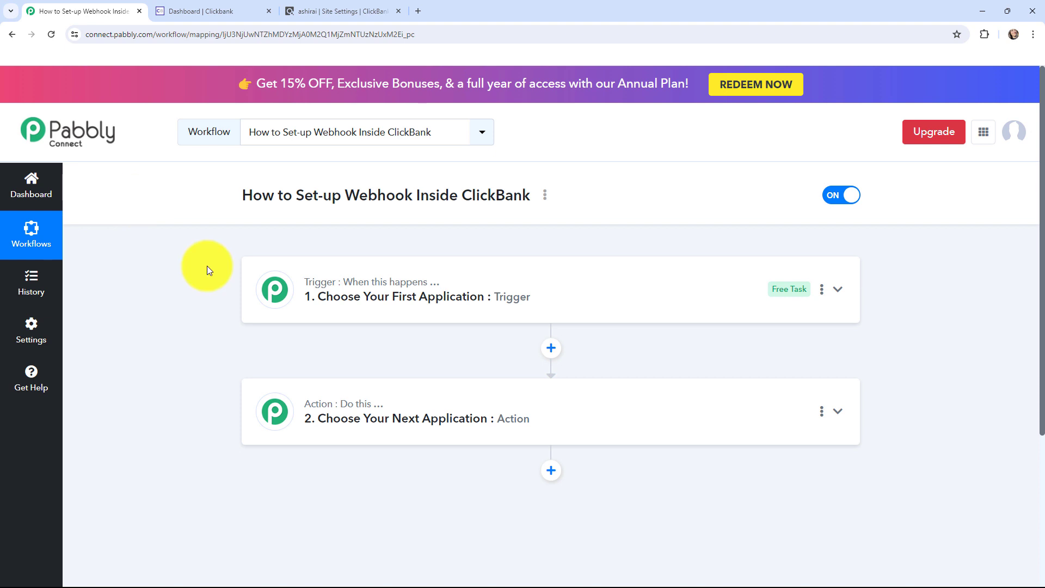
{"action": "left_click", "coordinate": [289, 297]}
{"action": "left_click", "coordinate": [317, 360]}
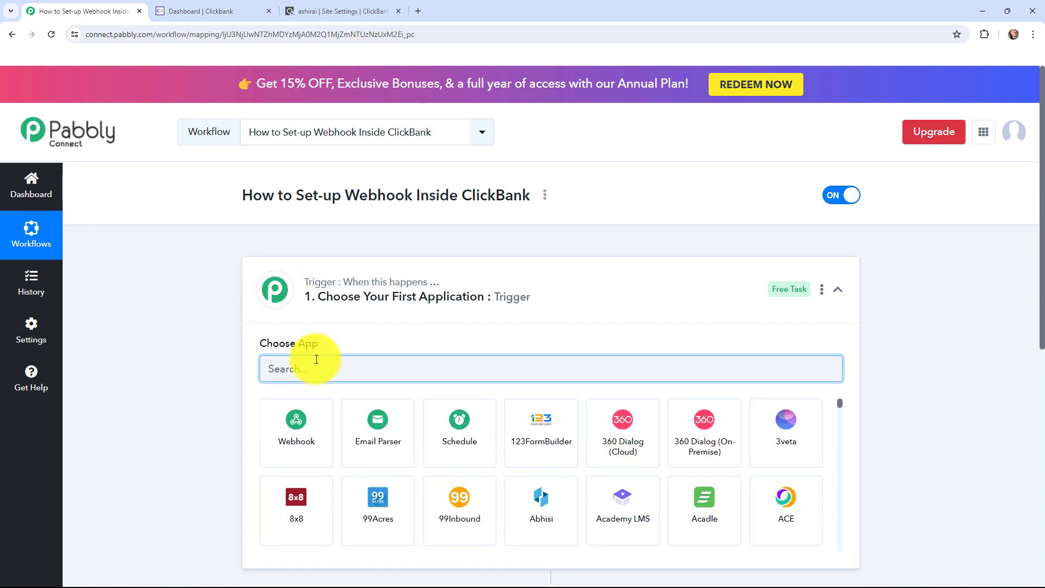
{"action": "type", "text": "click"}
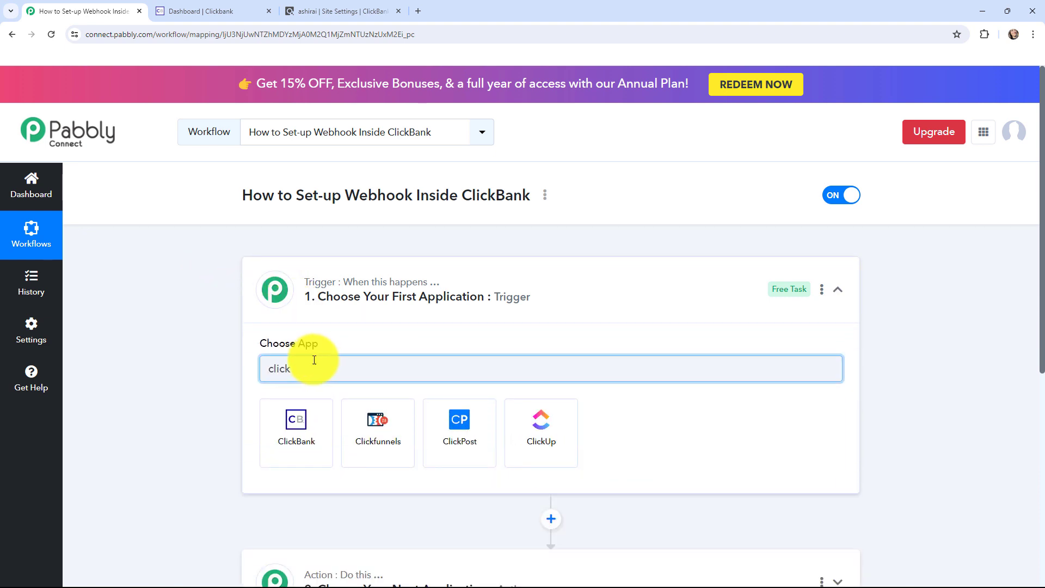
{"action": "left_click", "coordinate": [300, 416]}
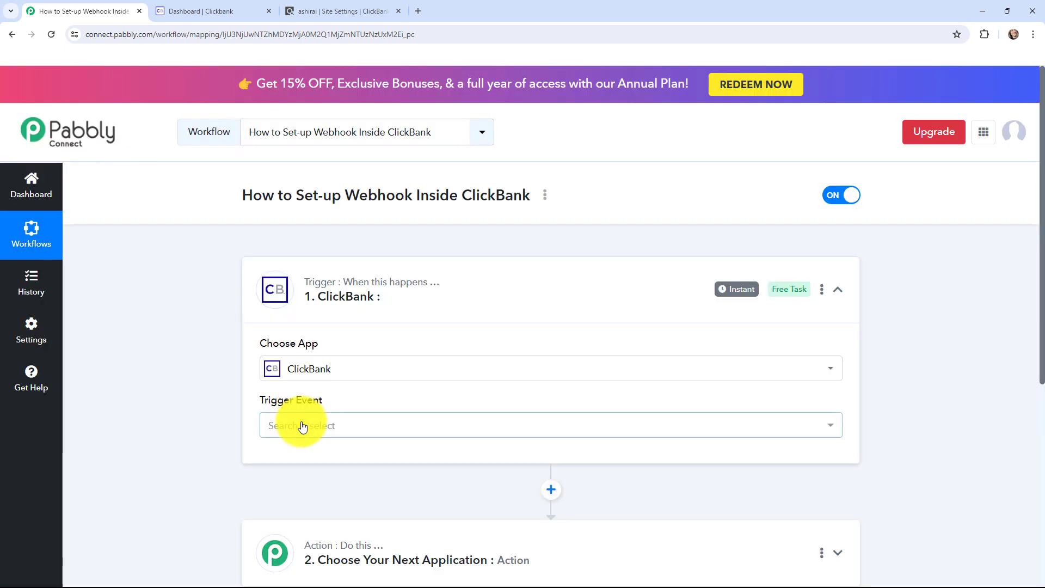
{"action": "left_click", "coordinate": [302, 426]}
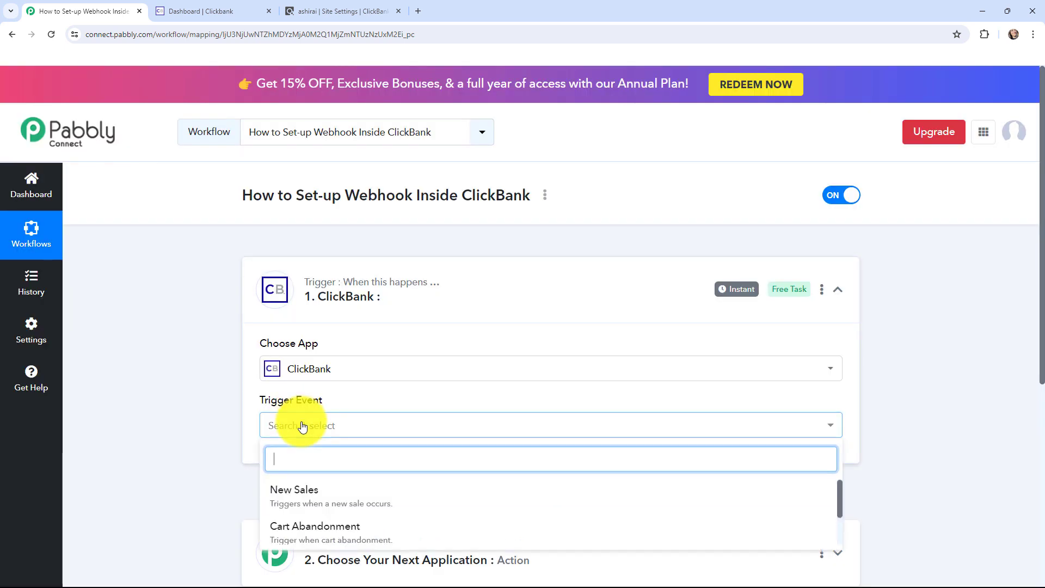
{"action": "left_click", "coordinate": [363, 490]}
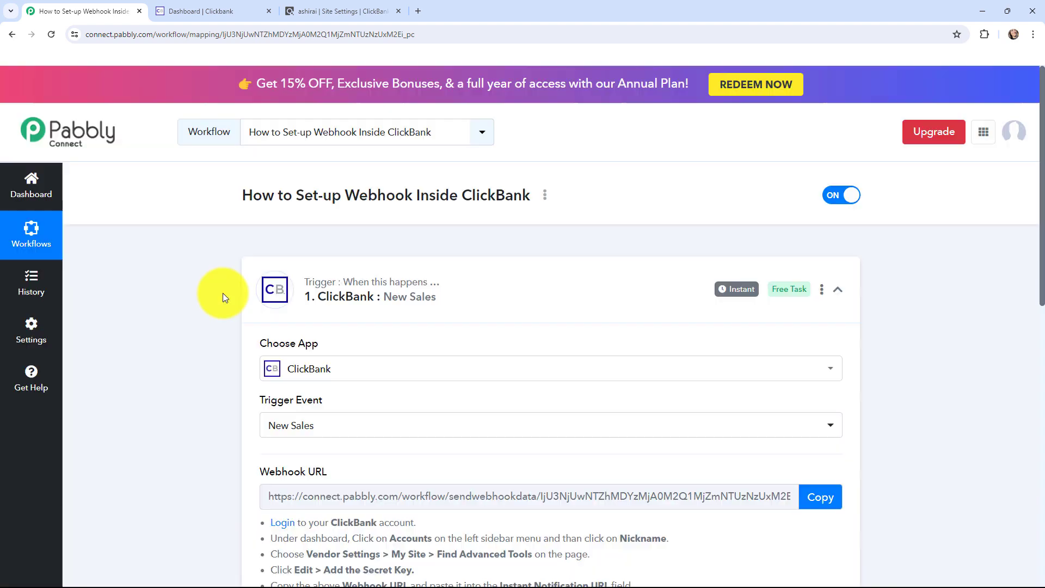
Step: Review the eight webhook setup instruction lines shown under the ClickBank trigger
{"action": "scroll", "coordinate": [168, 274], "scroll_direction": "down", "scroll_amount": 5}
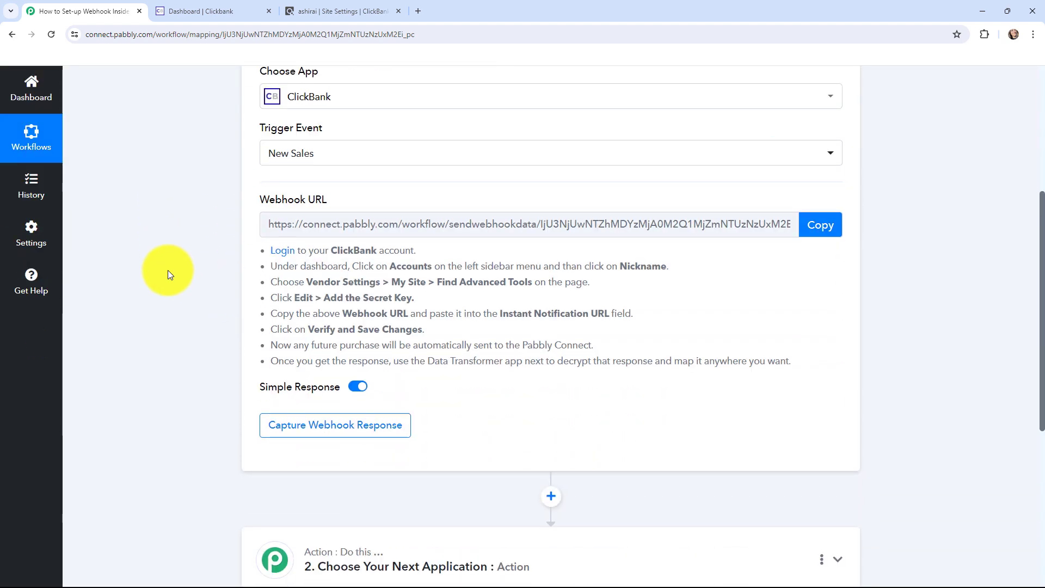
{"action": "scroll", "coordinate": [168, 270], "scroll_direction": "up", "scroll_amount": 2}
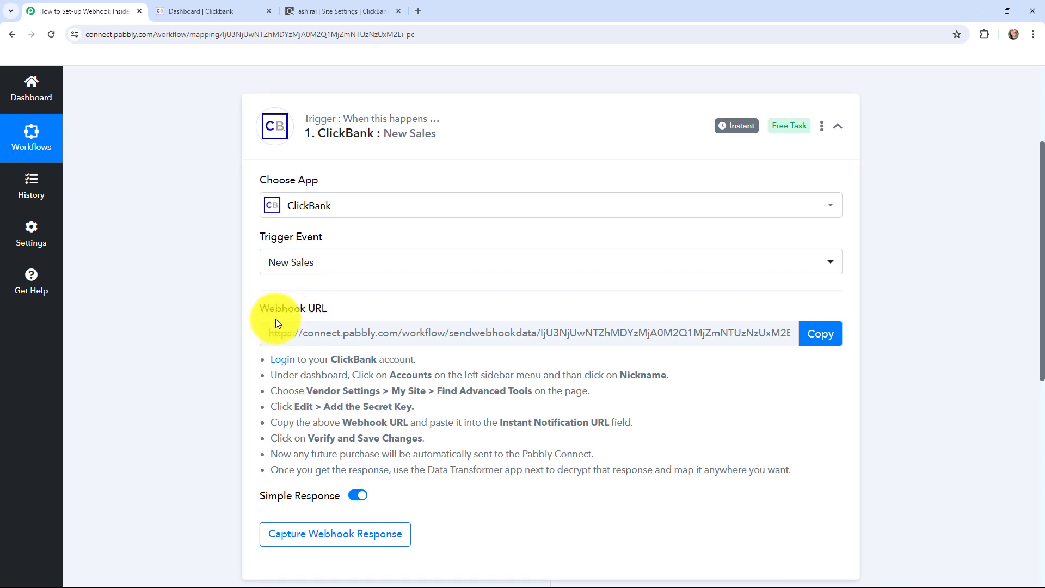
{"action": "left_click_drag", "start_coordinate": [263, 361], "coordinate": [800, 478]}
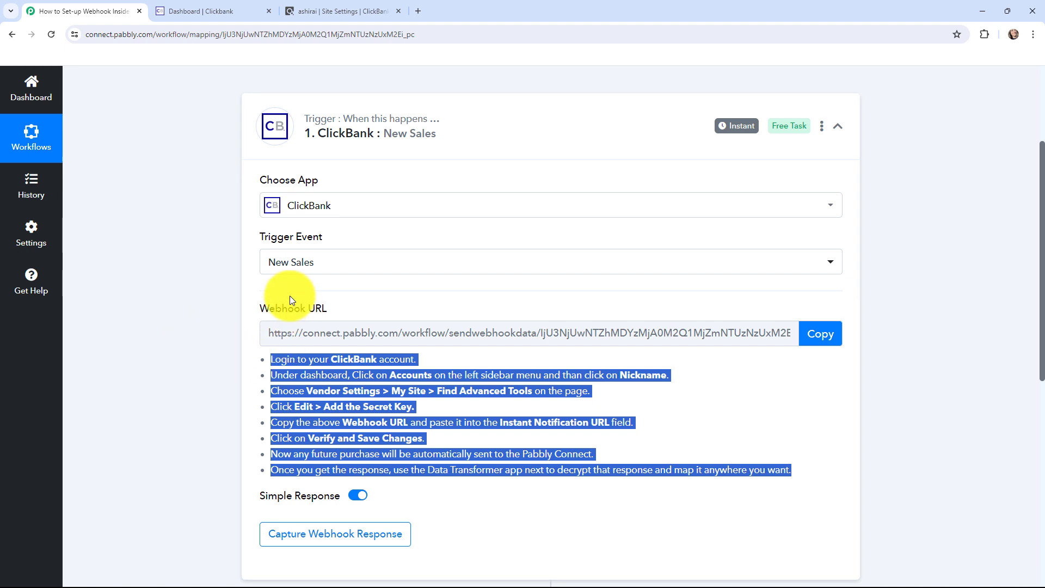
{"action": "left_click", "coordinate": [180, 310]}
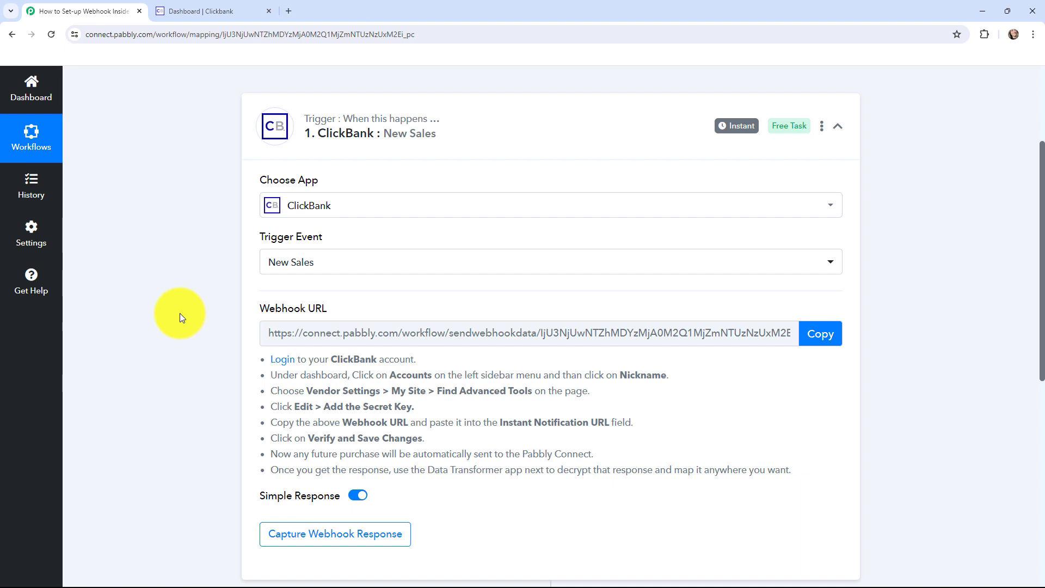
Step: In ClickBank, go to Accounts, open the listed nickname, then Vendor Settings > My Site
{"action": "left_click", "coordinate": [203, 11]}
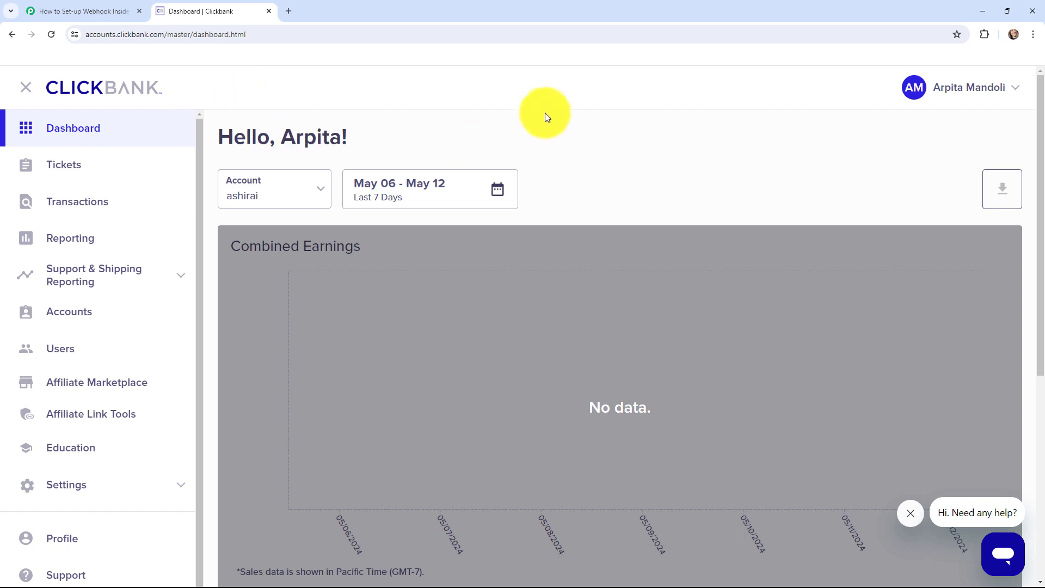
{"action": "left_click", "coordinate": [114, 314]}
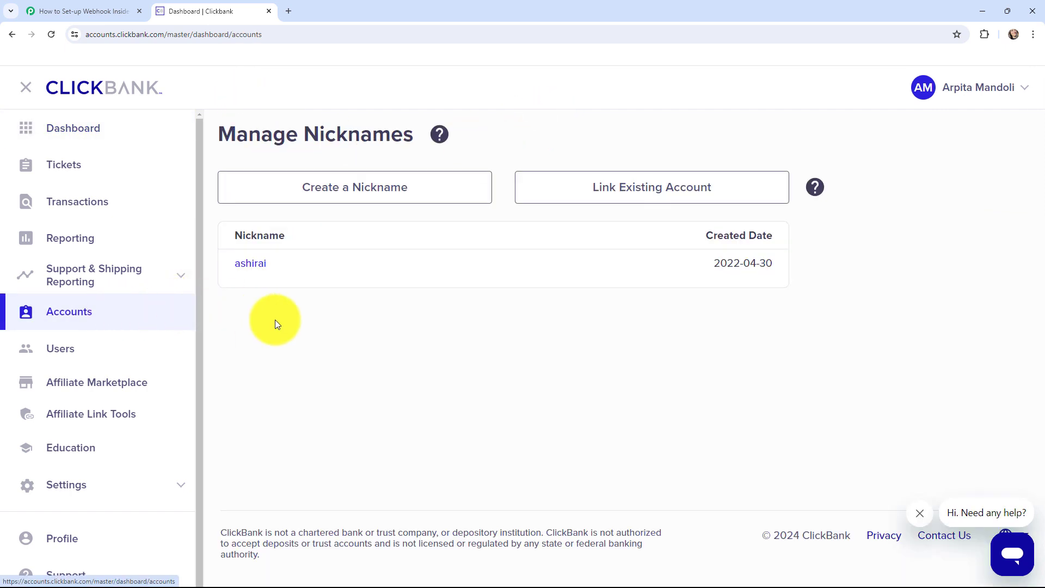
{"action": "left_click", "coordinate": [250, 265]}
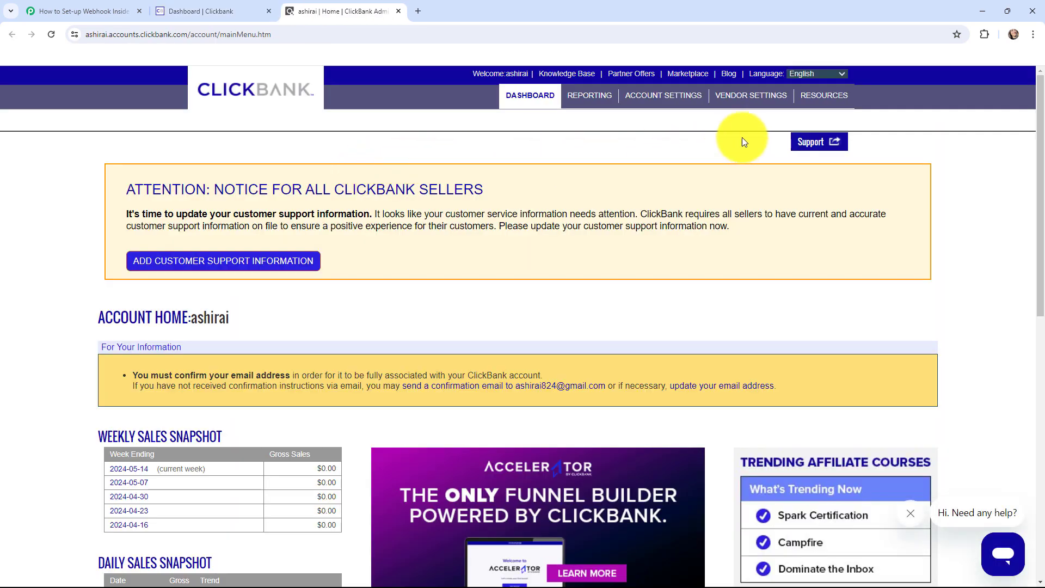
{"action": "left_click", "coordinate": [752, 97]}
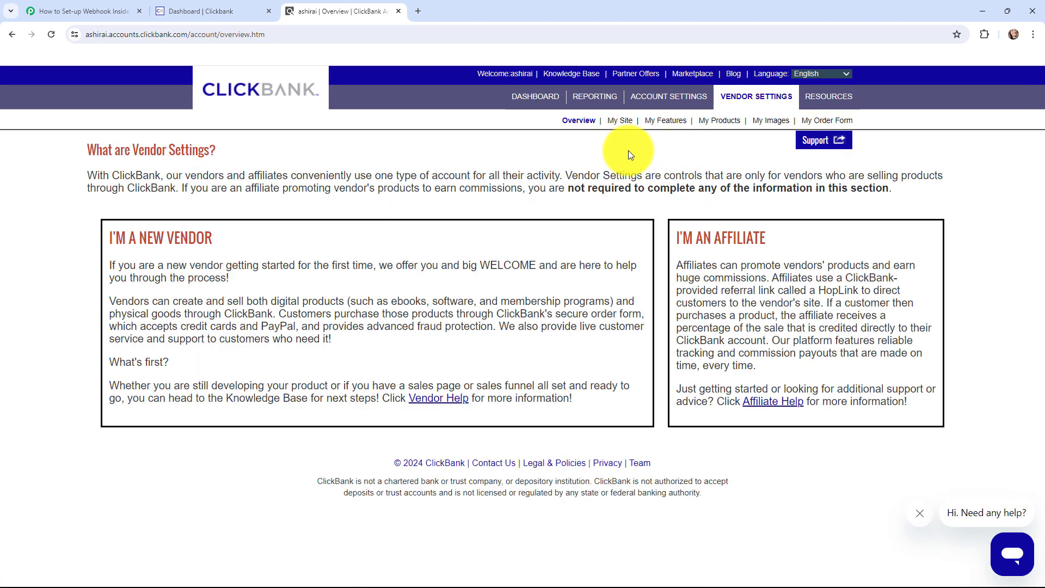
{"action": "left_click", "coordinate": [621, 120]}
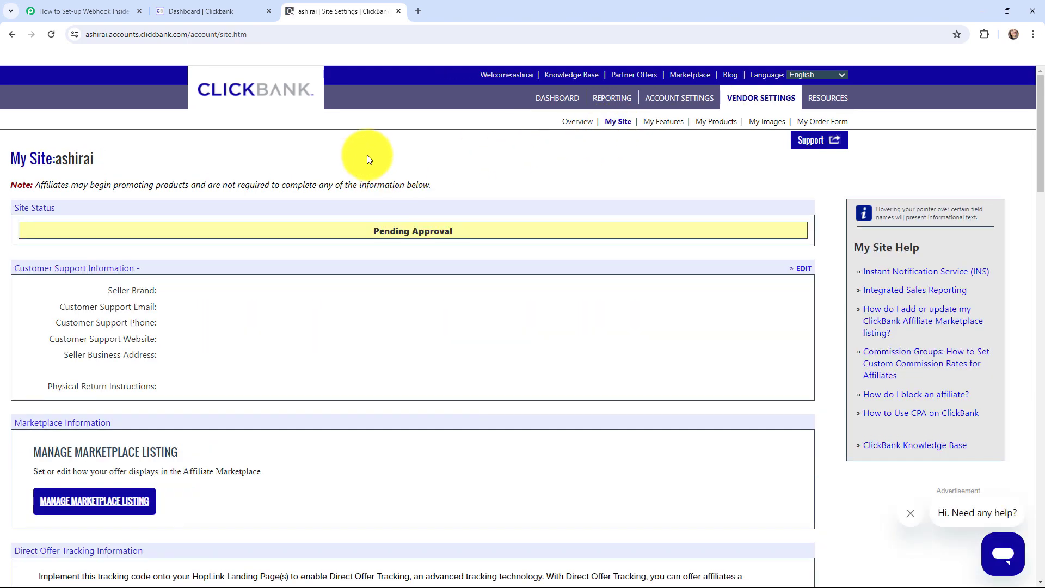
Step: Scroll down the My Site page to Advanced Tools and choose EDIT
{"action": "scroll", "coordinate": [326, 183], "scroll_direction": "down", "scroll_amount": 15}
{"action": "scroll", "coordinate": [325, 183], "scroll_direction": "down", "scroll_amount": 2}
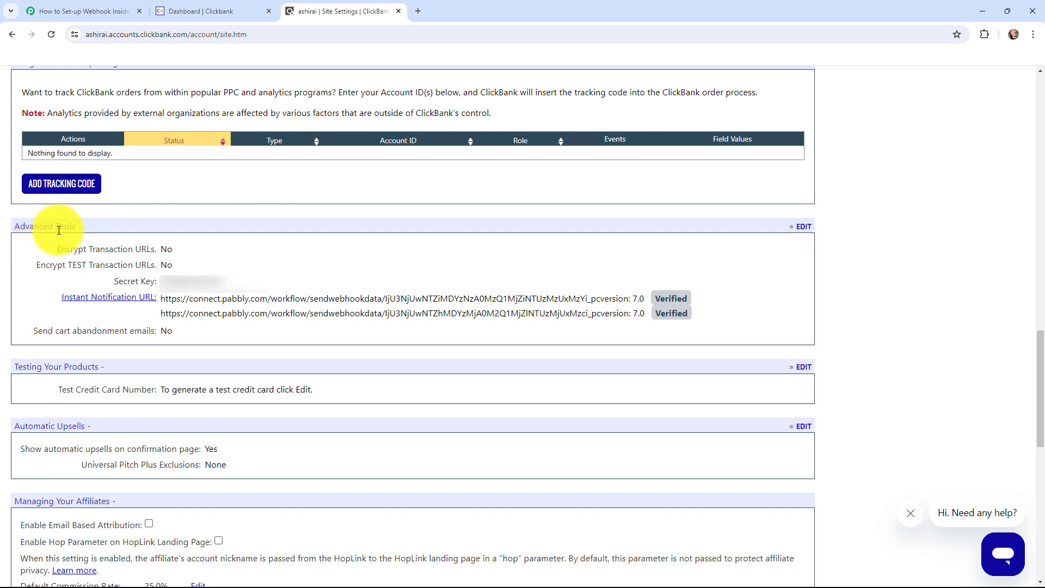
{"action": "mouse_move", "coordinate": [83, 311]}
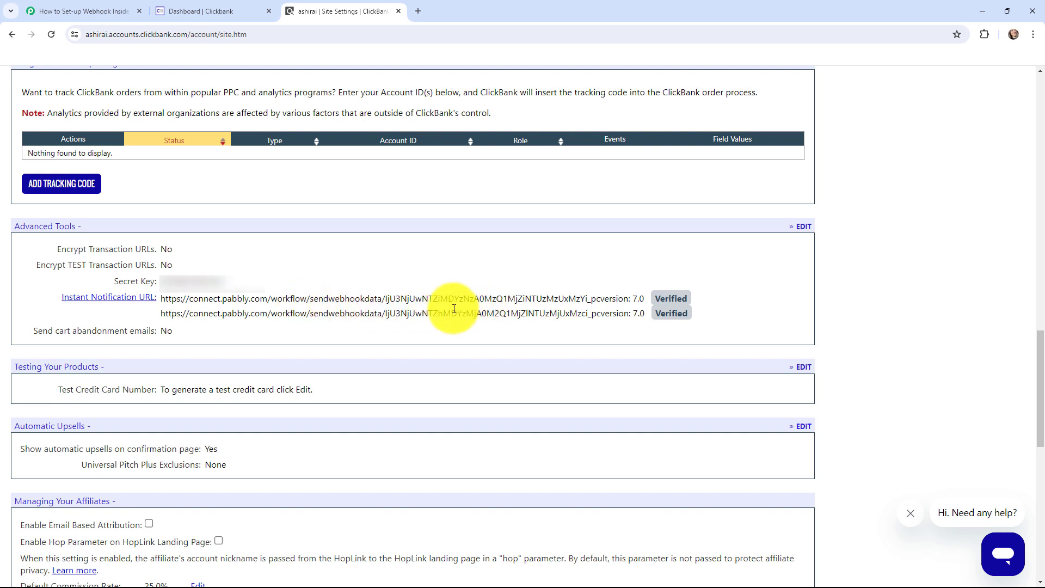
{"action": "left_click", "coordinate": [804, 230]}
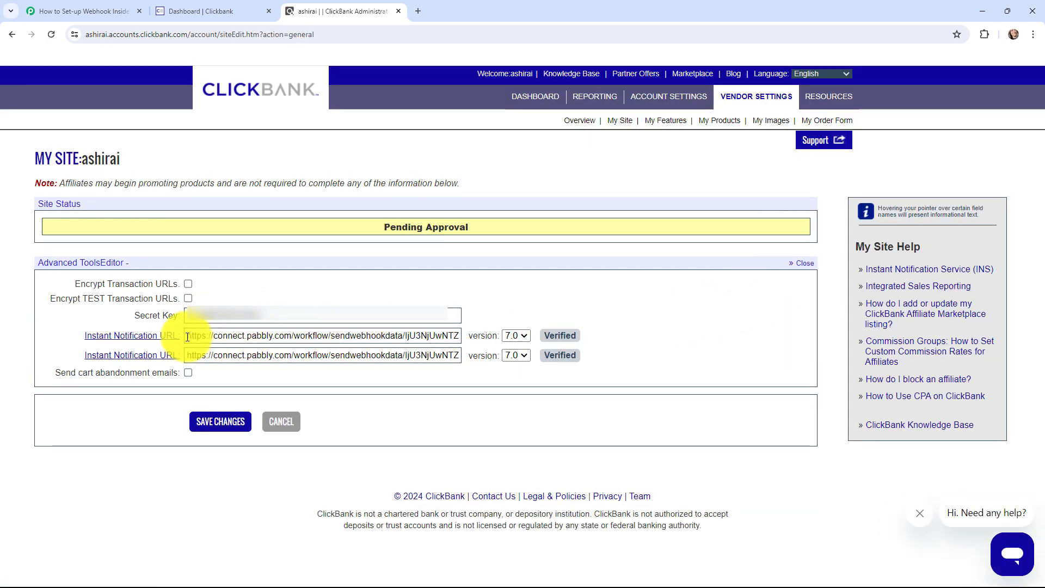
Step: Replace the first Instant Notification URL with the copied Pabbly webhook URL and run TEST IPN
{"action": "left_click_drag", "start_coordinate": [187, 336], "coordinate": [485, 336]}
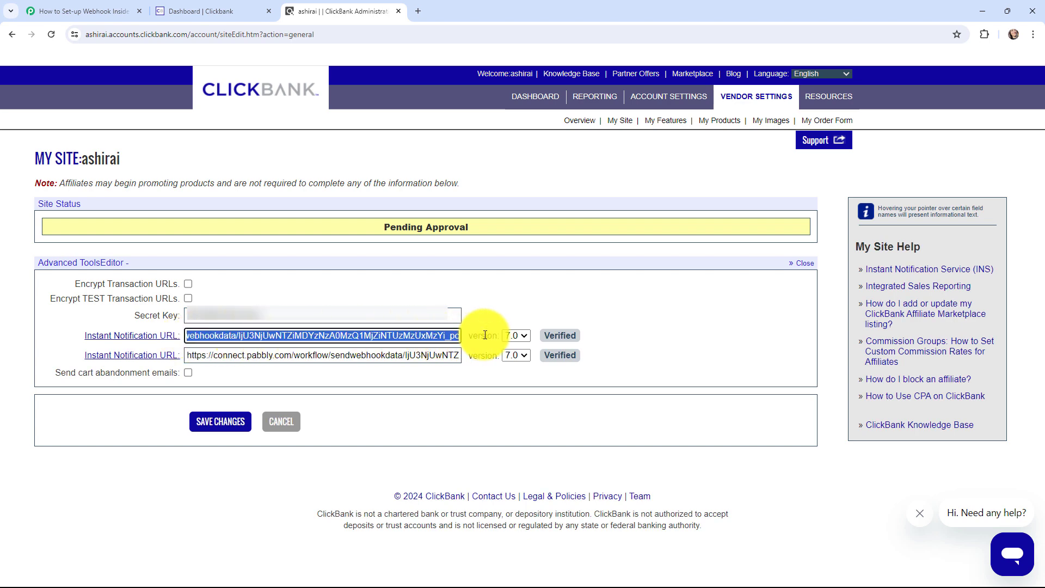
{"action": "key", "text": "BackSpace"}
{"action": "left_click", "coordinate": [82, 11]}
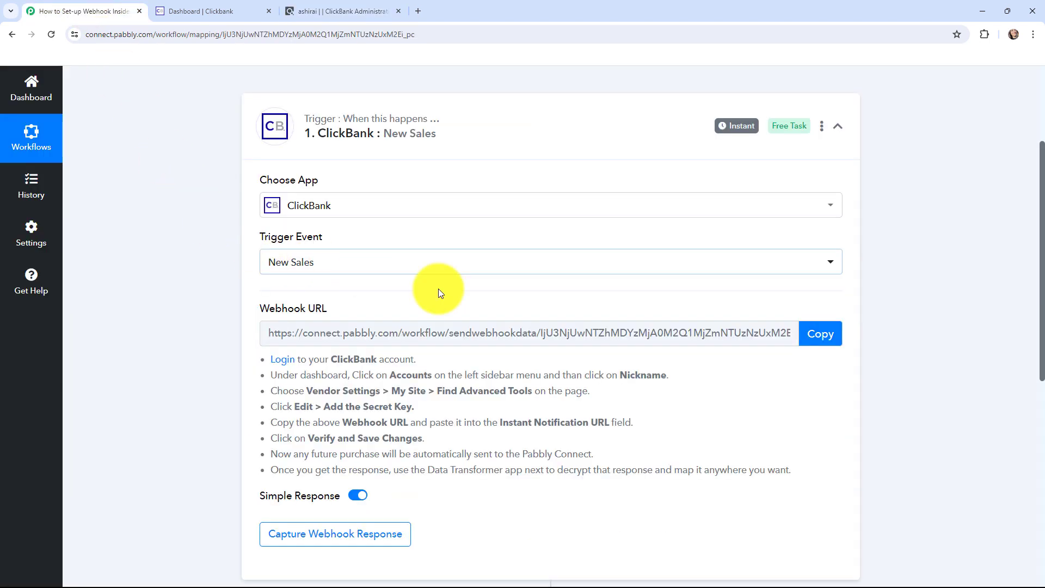
{"action": "left_click", "coordinate": [811, 335]}
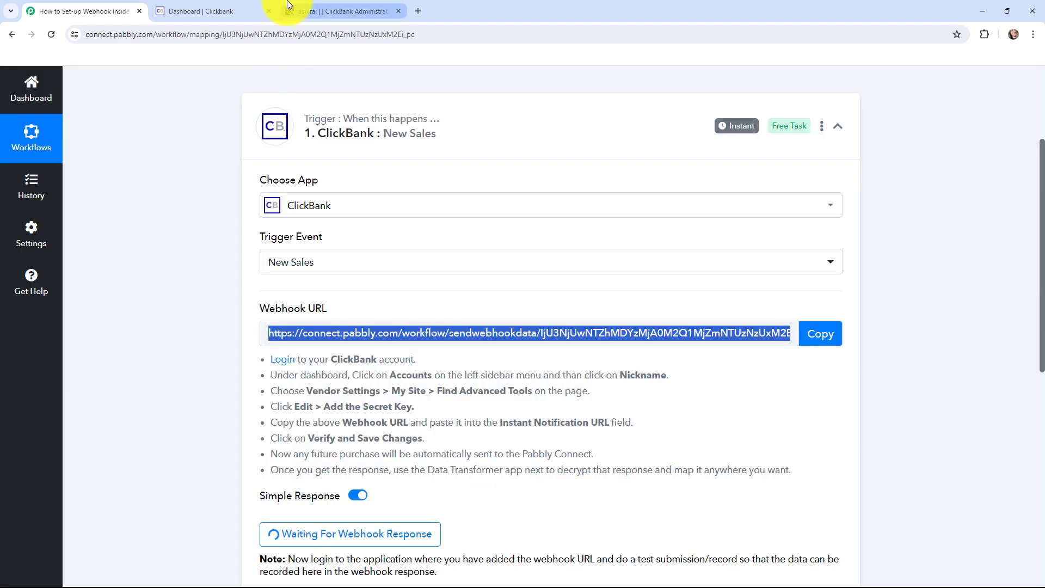
{"action": "left_click", "coordinate": [354, 11]}
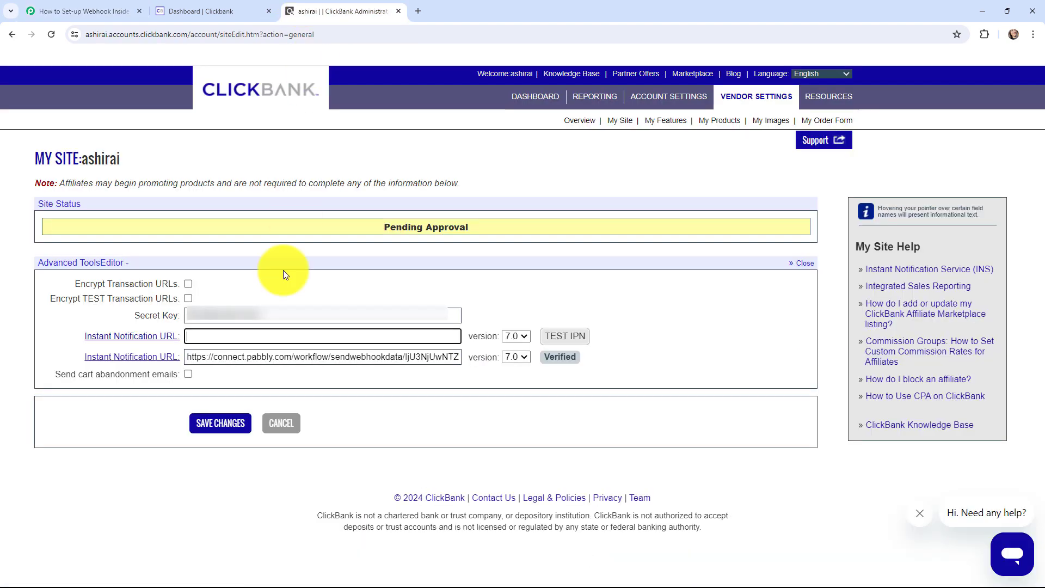
{"action": "key", "text": "ctrl+v"}
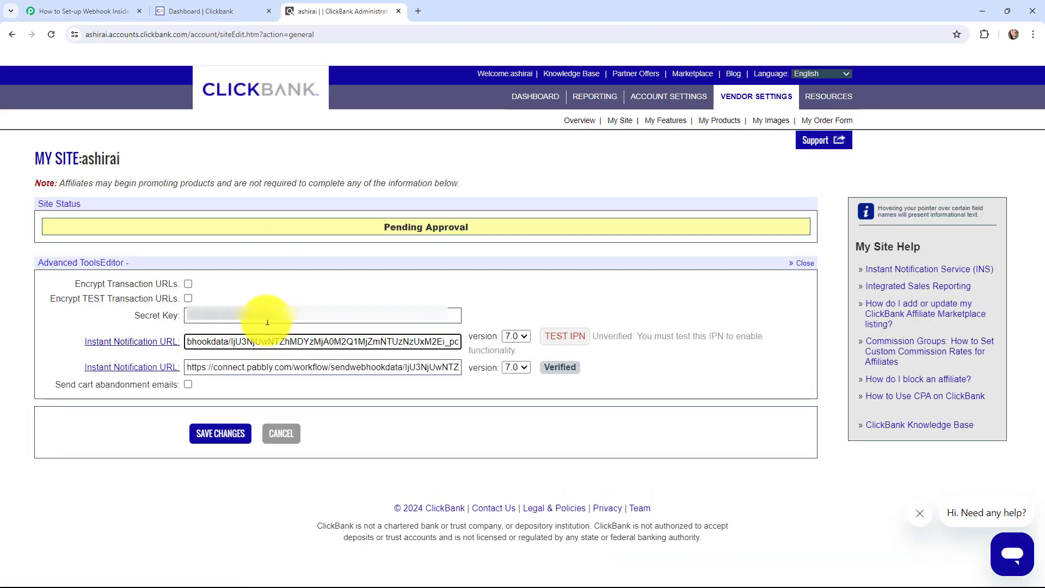
{"action": "left_click", "coordinate": [564, 334]}
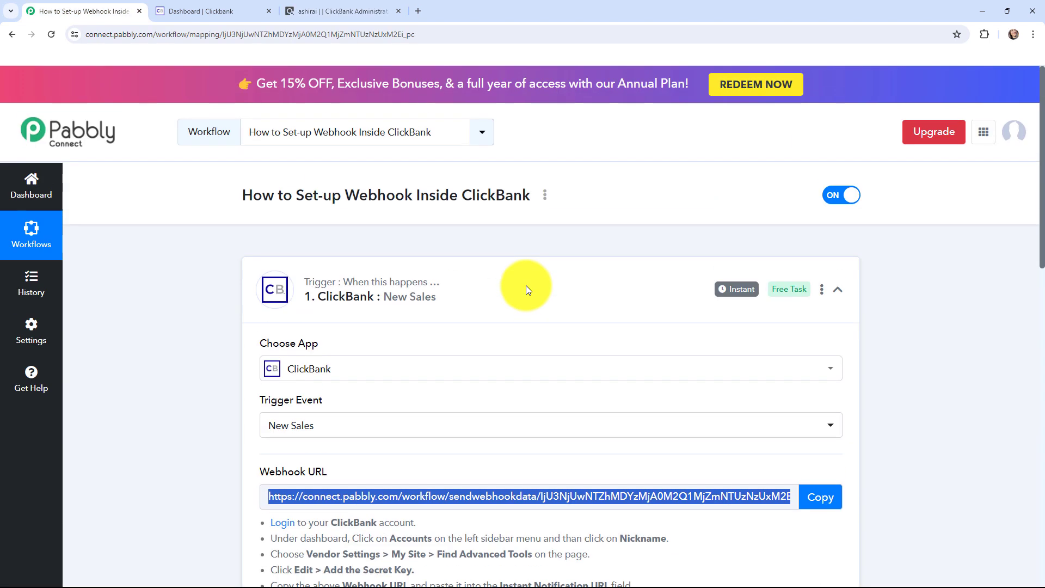
Step: Check the trigger's Response A with encrypted Notification and Iv, then go back to ClickBank
{"action": "scroll", "coordinate": [526, 285], "scroll_direction": "down", "scroll_amount": 6}
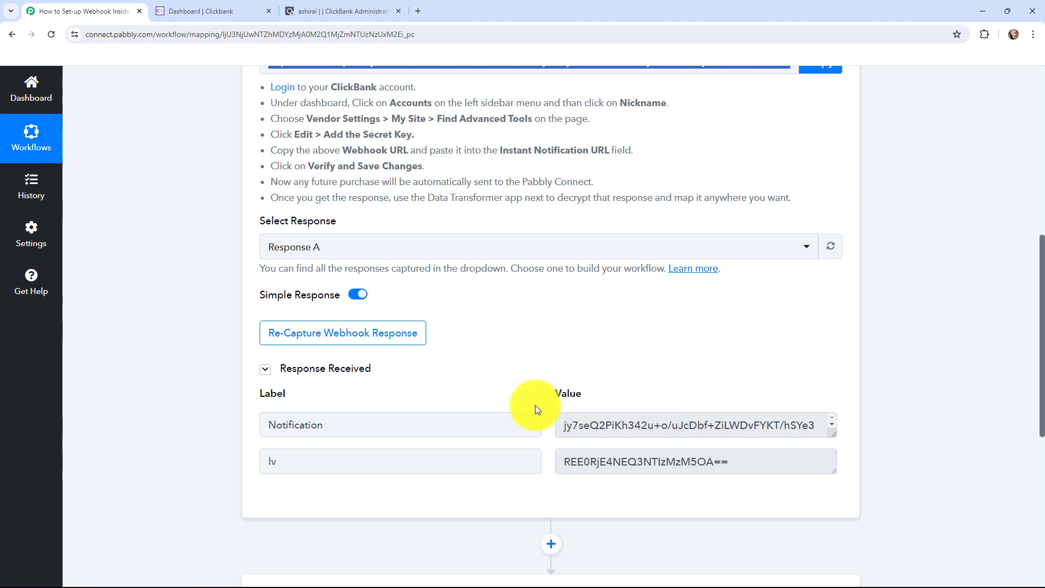
{"action": "left_click", "coordinate": [351, 10]}
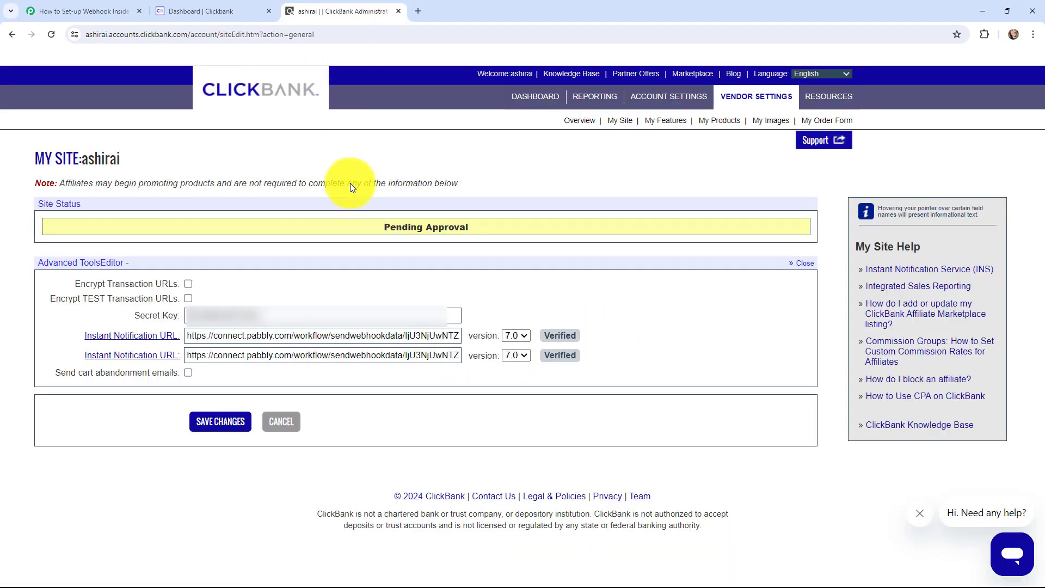
Step: Save the Advanced Tools changes in ClickBank and switch back to Pabbly Connect
{"action": "left_click", "coordinate": [229, 421]}
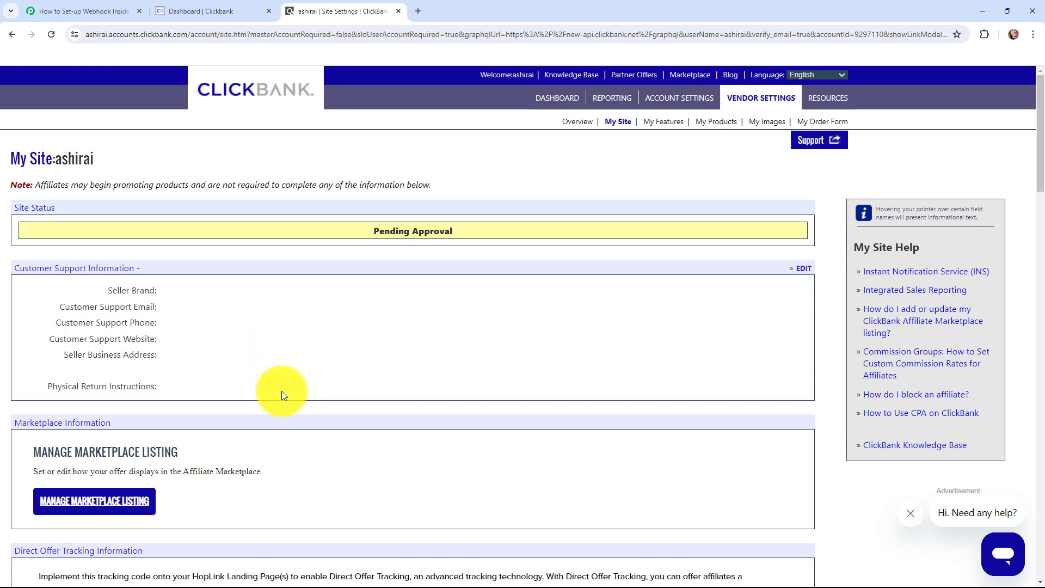
{"action": "left_click", "coordinate": [82, 11]}
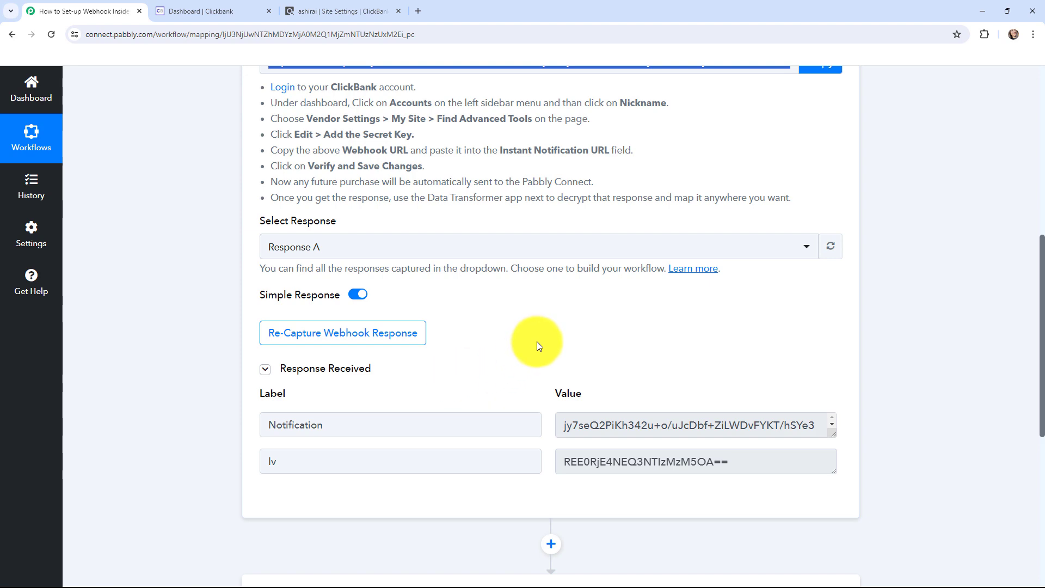
Step: Set the action step to Data Transformer (Pabbly) with the ClickBank event and connect it
{"action": "scroll", "coordinate": [537, 341], "scroll_direction": "down", "scroll_amount": 1}
{"action": "scroll", "coordinate": [544, 315], "scroll_direction": "down", "scroll_amount": 3}
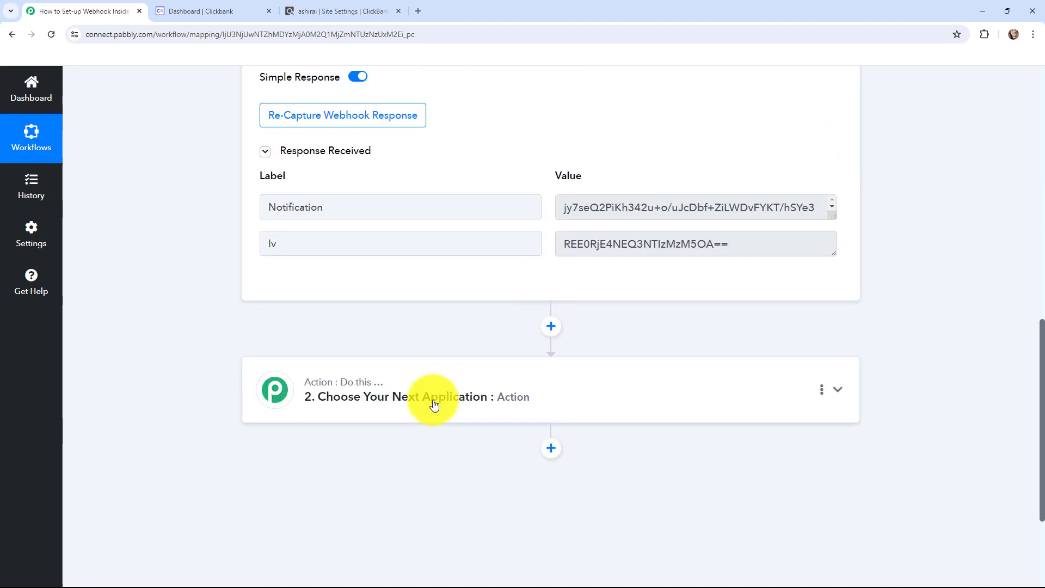
{"action": "left_click", "coordinate": [434, 404]}
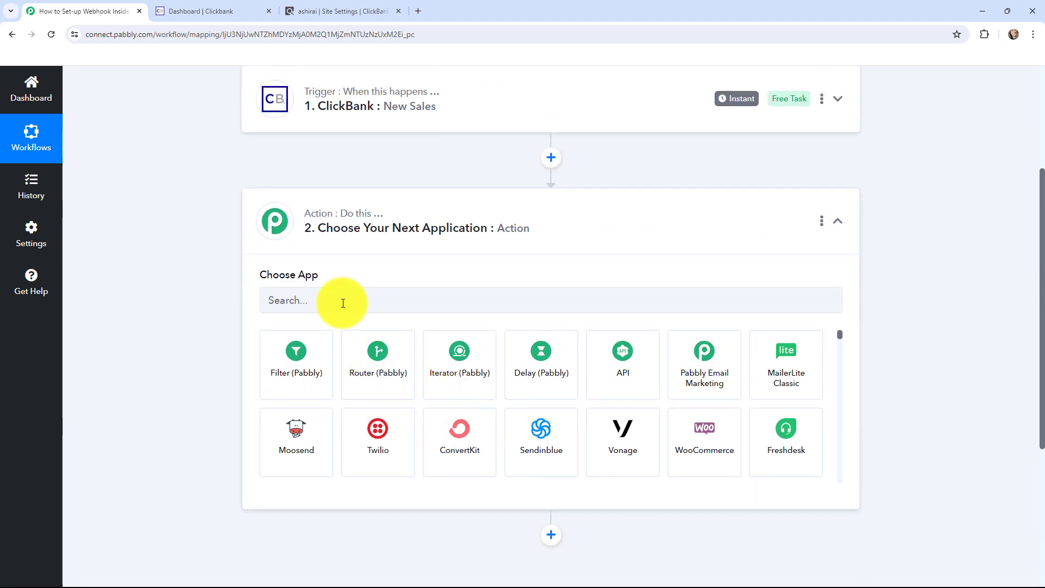
{"action": "left_click", "coordinate": [343, 303]}
{"action": "type", "text": "data"}
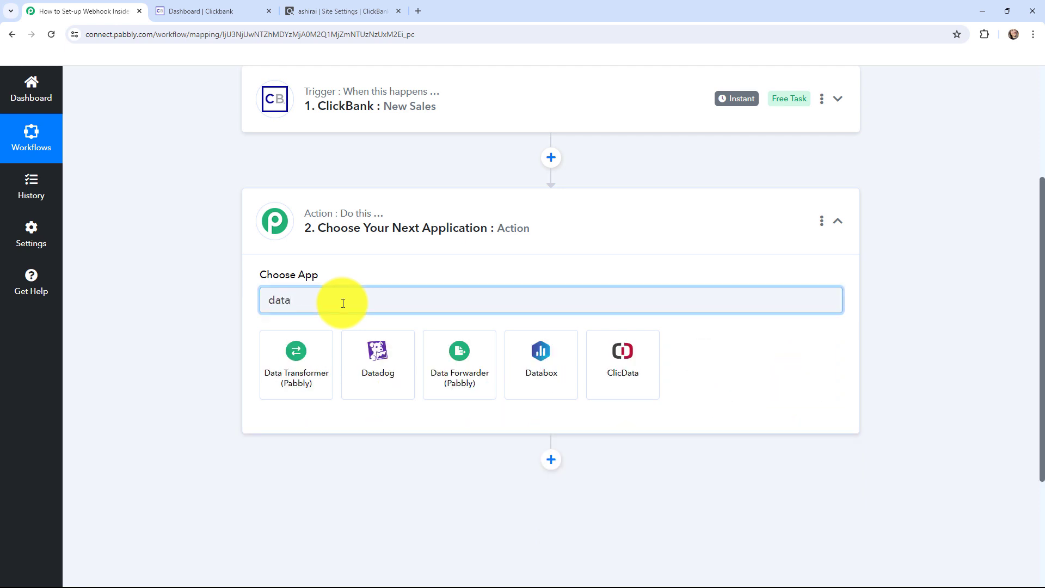
{"action": "left_click", "coordinate": [310, 359]}
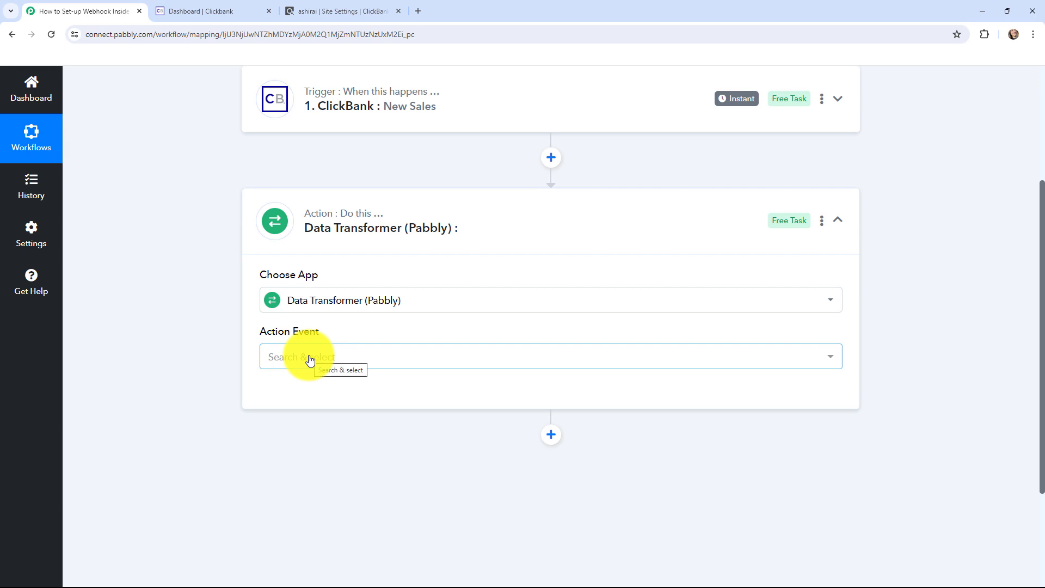
{"action": "left_click", "coordinate": [310, 359]}
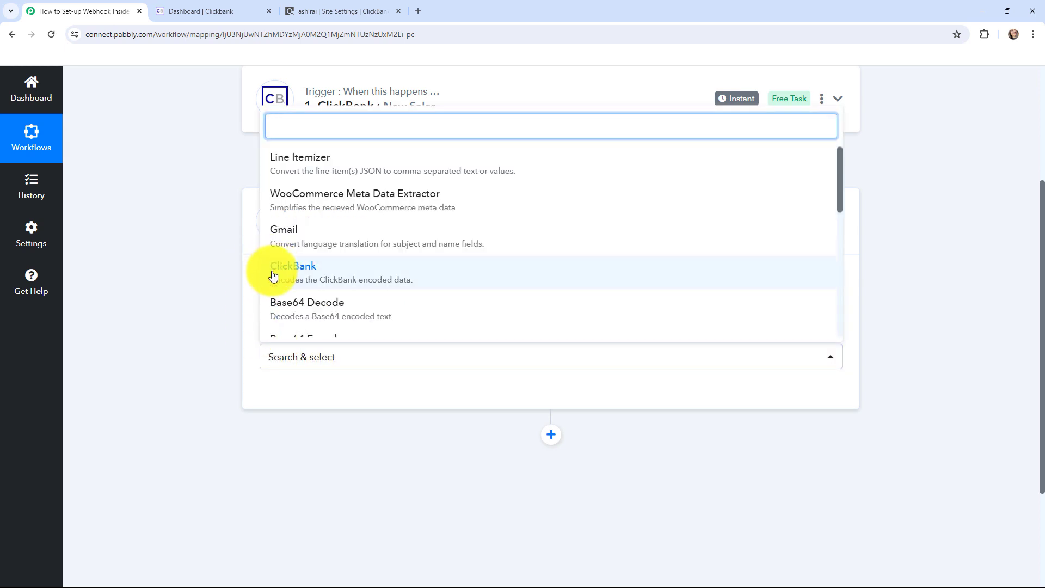
{"action": "left_click", "coordinate": [400, 278]}
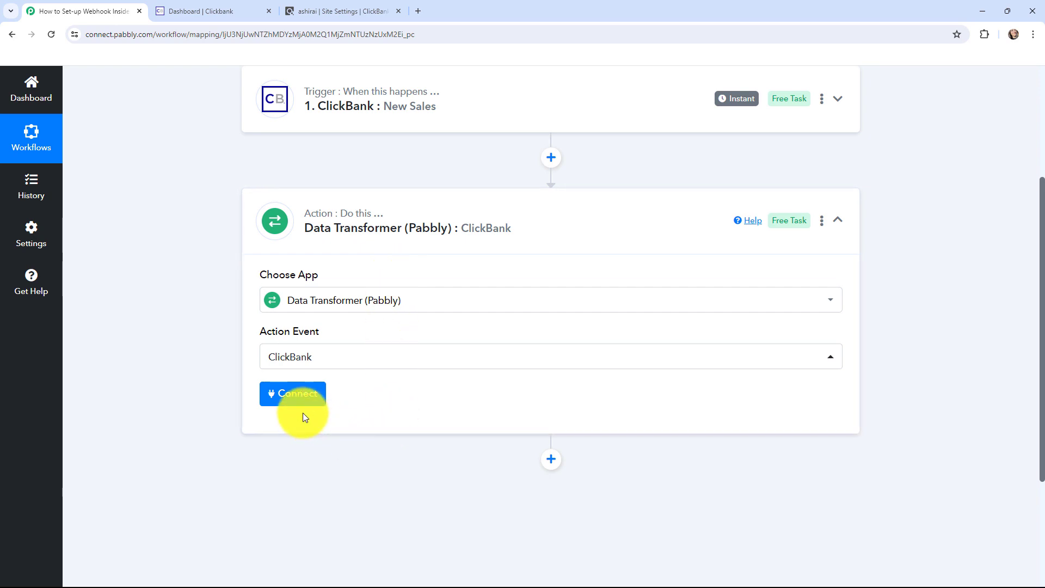
{"action": "left_click", "coordinate": [290, 393]}
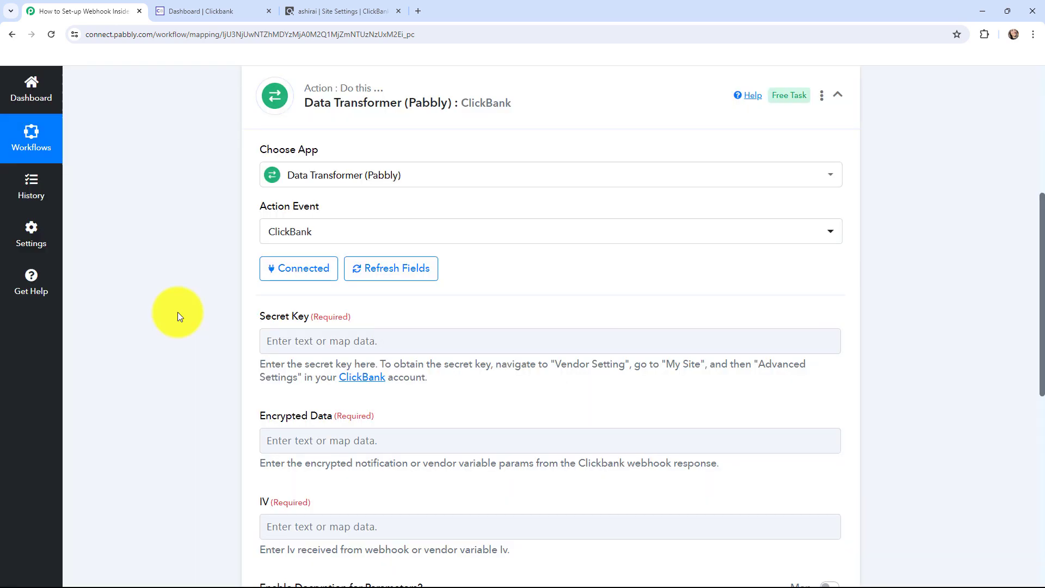
{"action": "scroll", "coordinate": [177, 312], "scroll_direction": "down", "scroll_amount": 2}
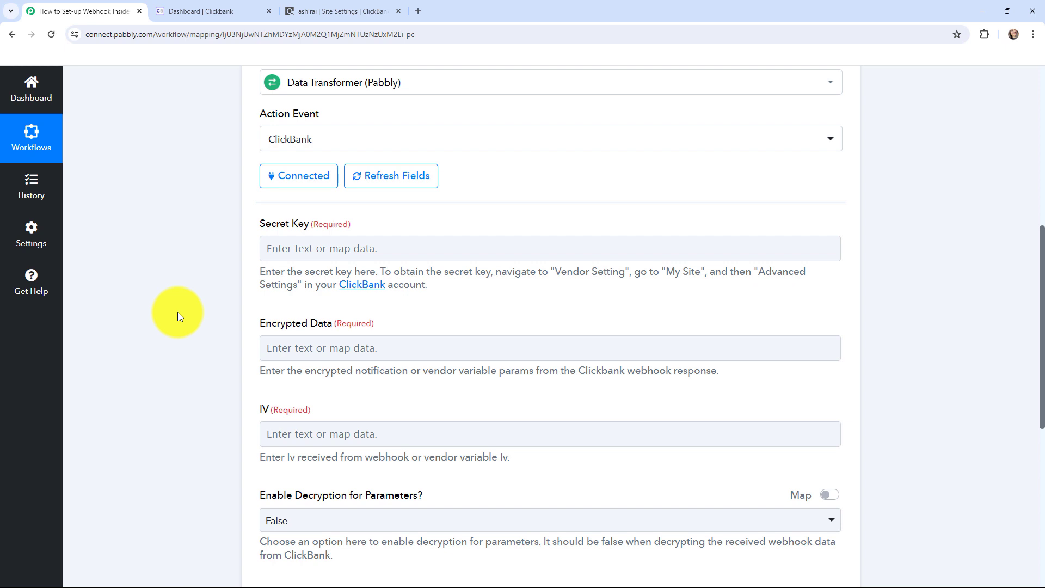
Step: Copy the Secret Key value from Advanced Tools on ClickBank's Site Settings page
{"action": "left_click", "coordinate": [313, 6]}
{"action": "scroll", "coordinate": [312, 292], "scroll_direction": "down", "scroll_amount": 6}
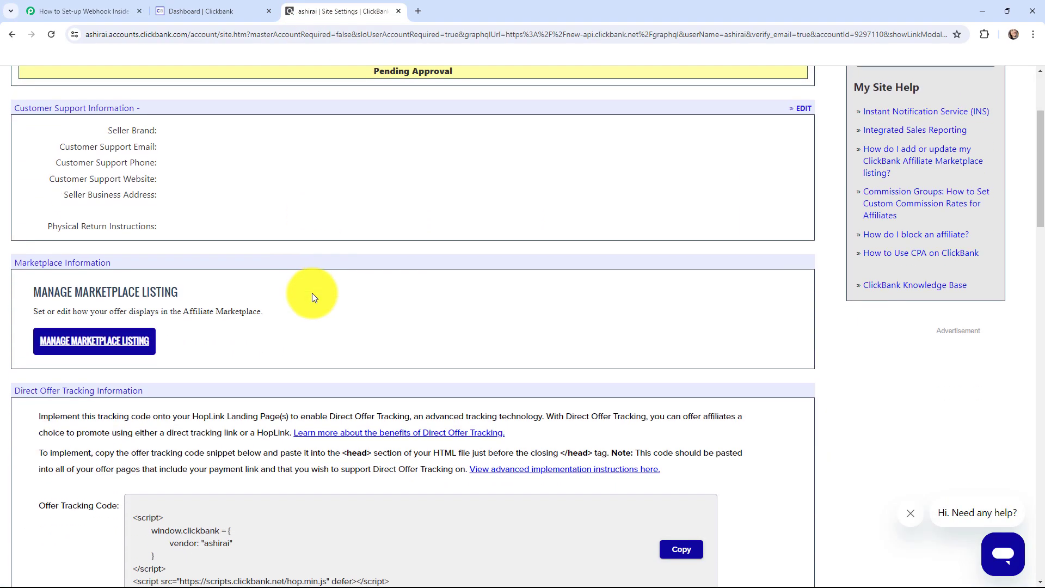
{"action": "scroll", "coordinate": [312, 293], "scroll_direction": "down", "scroll_amount": 15}
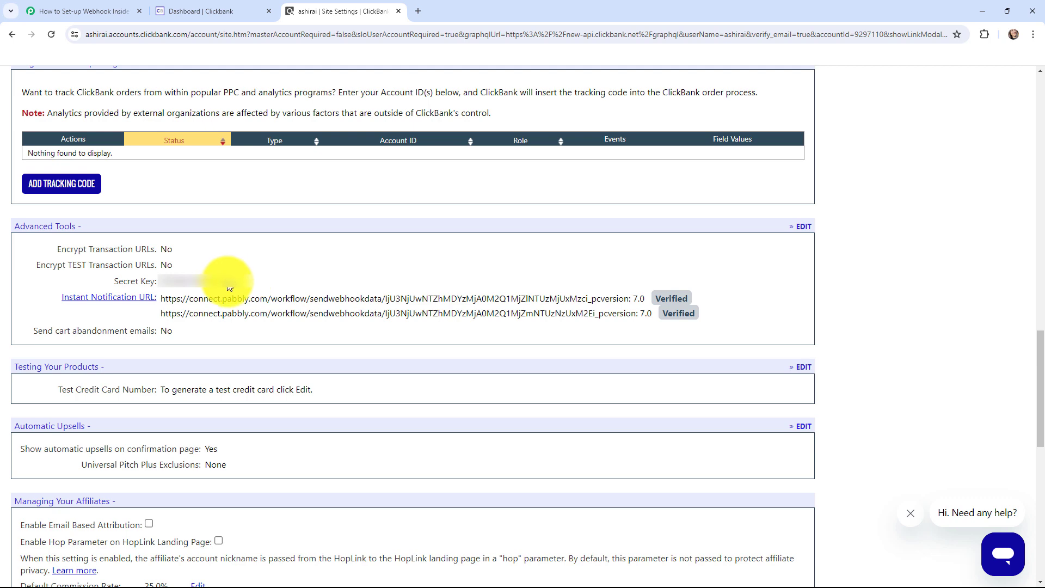
{"action": "left_click_drag", "start_coordinate": [229, 289], "coordinate": [176, 287]}
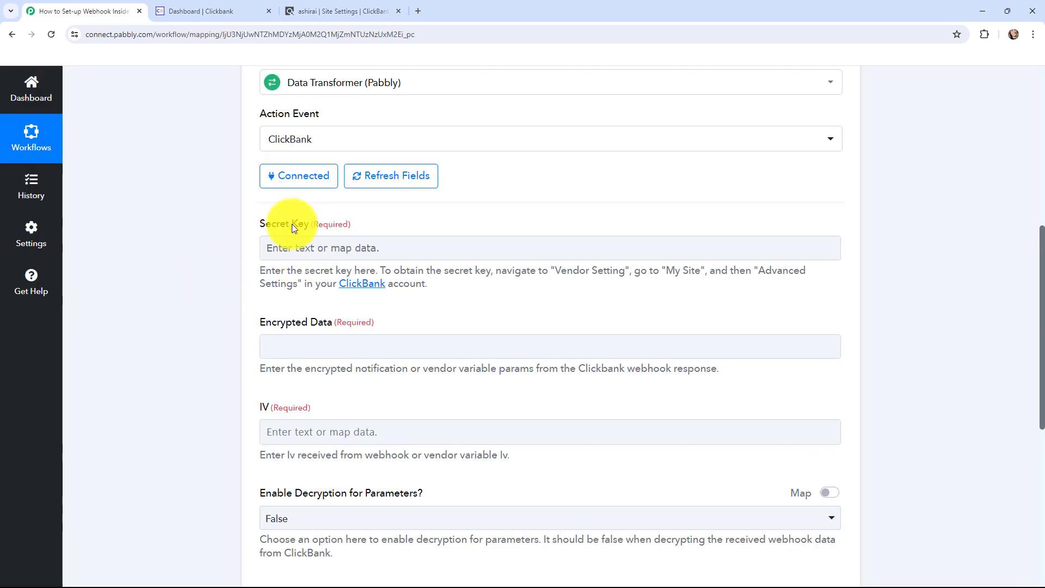
Step: Paste the secret key into Secret Key and map 1. Notification into Encrypted Data
{"action": "left_click", "coordinate": [286, 252]}
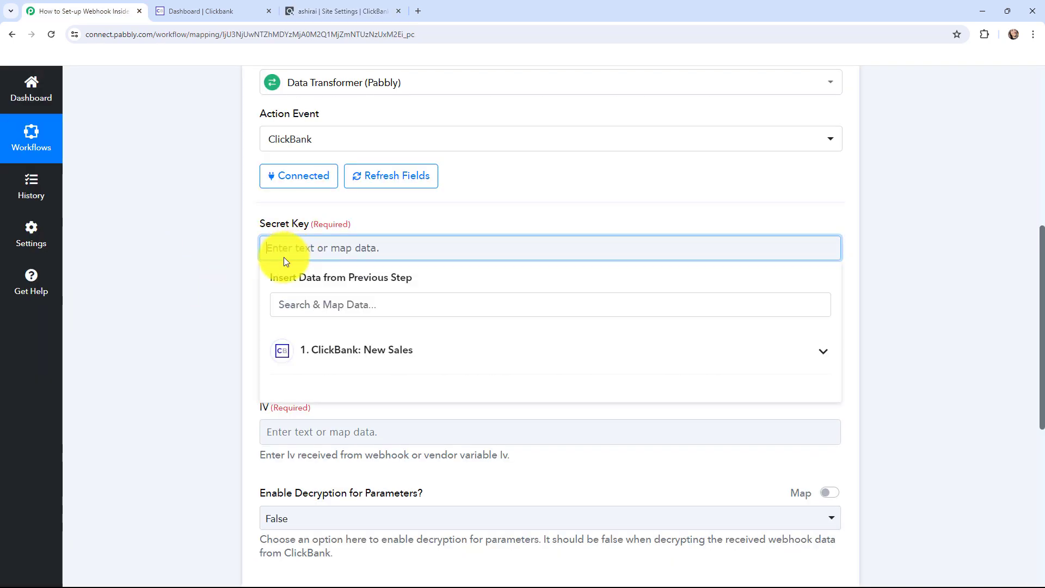
{"action": "key", "text": "ctrl+v"}
{"action": "left_click", "coordinate": [191, 281]}
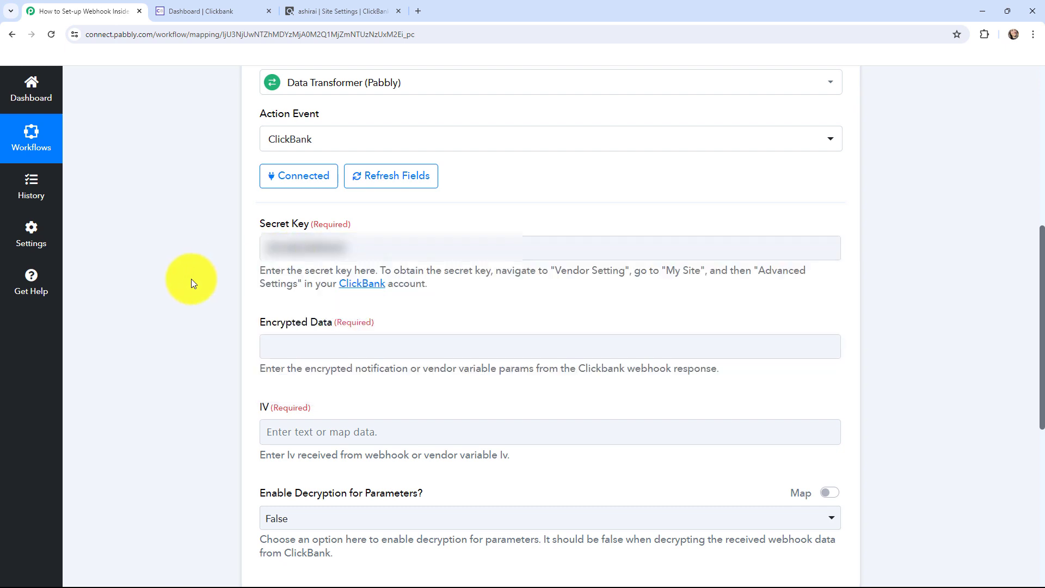
{"action": "left_click", "coordinate": [306, 342]}
{"action": "left_click", "coordinate": [319, 447]}
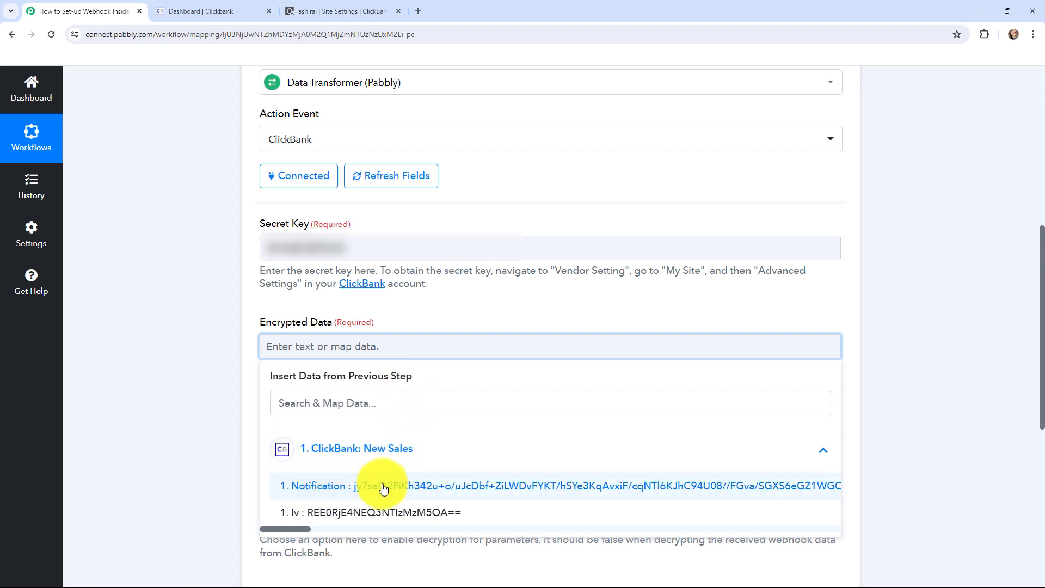
{"action": "left_click", "coordinate": [405, 485]}
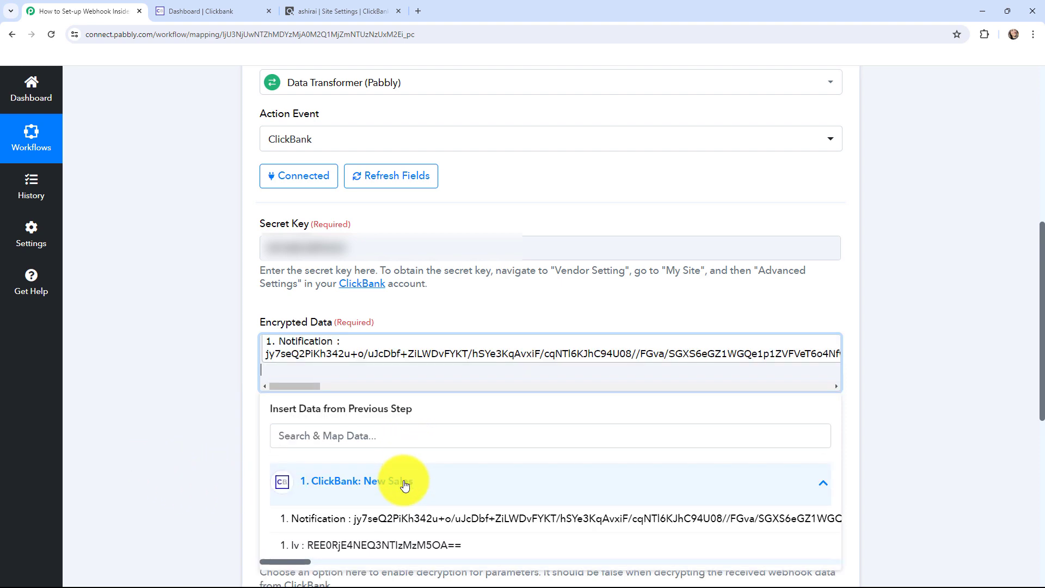
{"action": "left_click", "coordinate": [193, 389]}
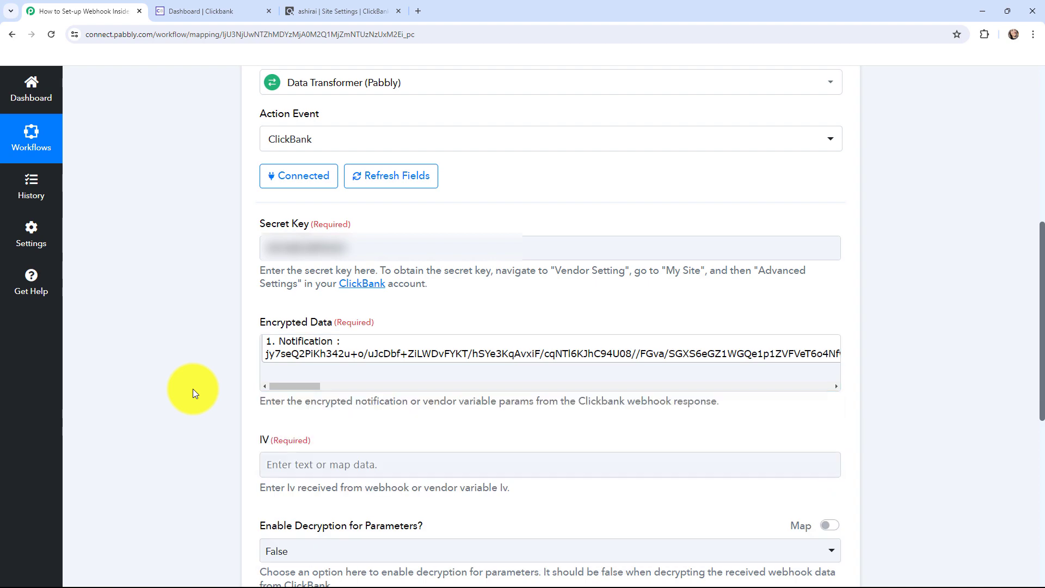
Step: Map the ClickBank: New Sales trigger's 1. Iv value into the IV field
{"action": "left_click", "coordinate": [300, 465]}
{"action": "left_click", "coordinate": [303, 565]}
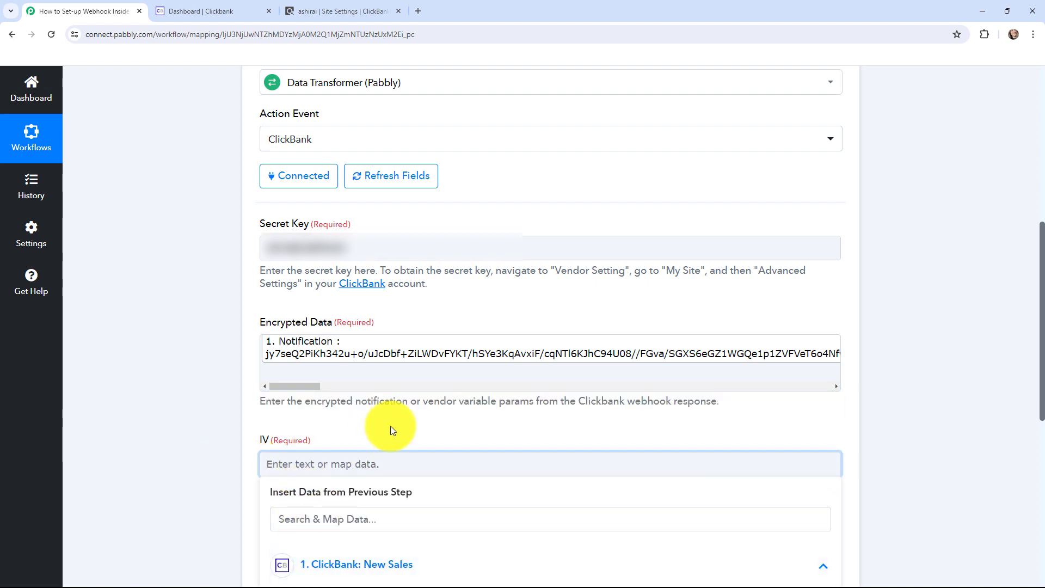
{"action": "scroll", "coordinate": [391, 436], "scroll_direction": "down", "scroll_amount": 2}
{"action": "left_click", "coordinate": [388, 522]}
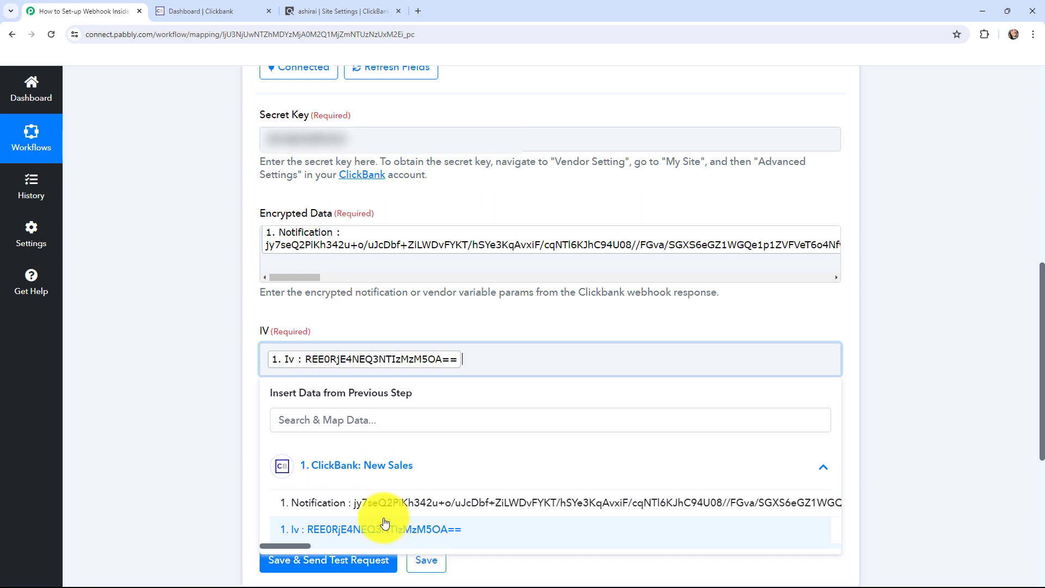
{"action": "left_click", "coordinate": [158, 314]}
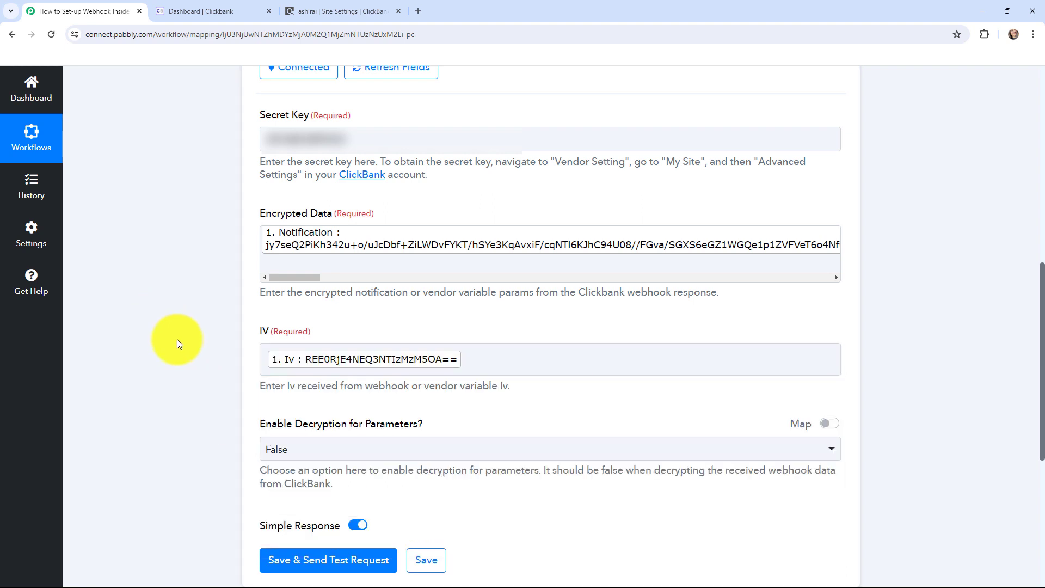
{"action": "scroll", "coordinate": [178, 343], "scroll_direction": "down", "scroll_amount": 2}
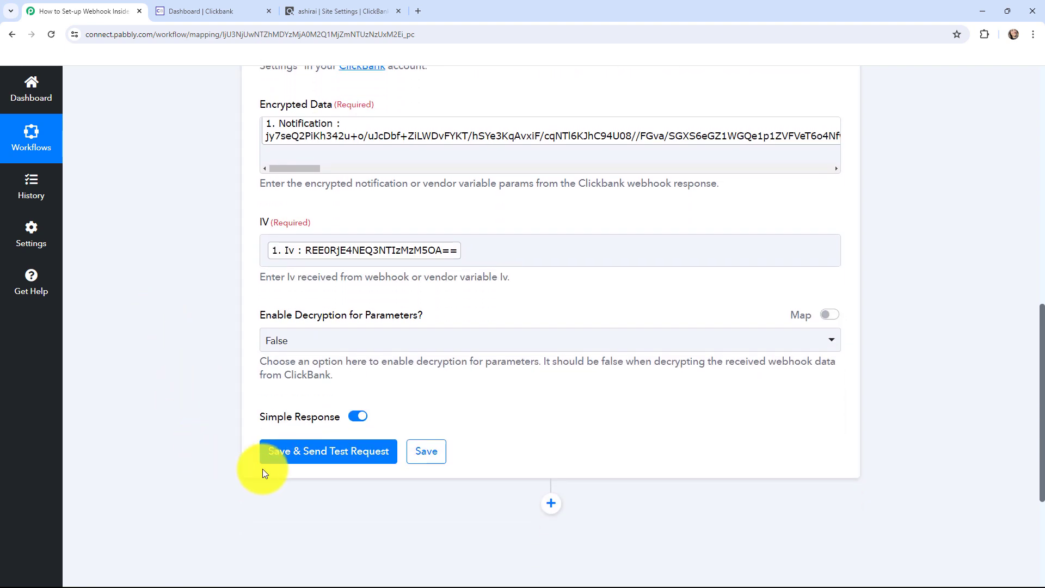
Step: Save and send a test request, then review the decoded response: status success, TransactionType TEST, Version 7
{"action": "left_click", "coordinate": [325, 452]}
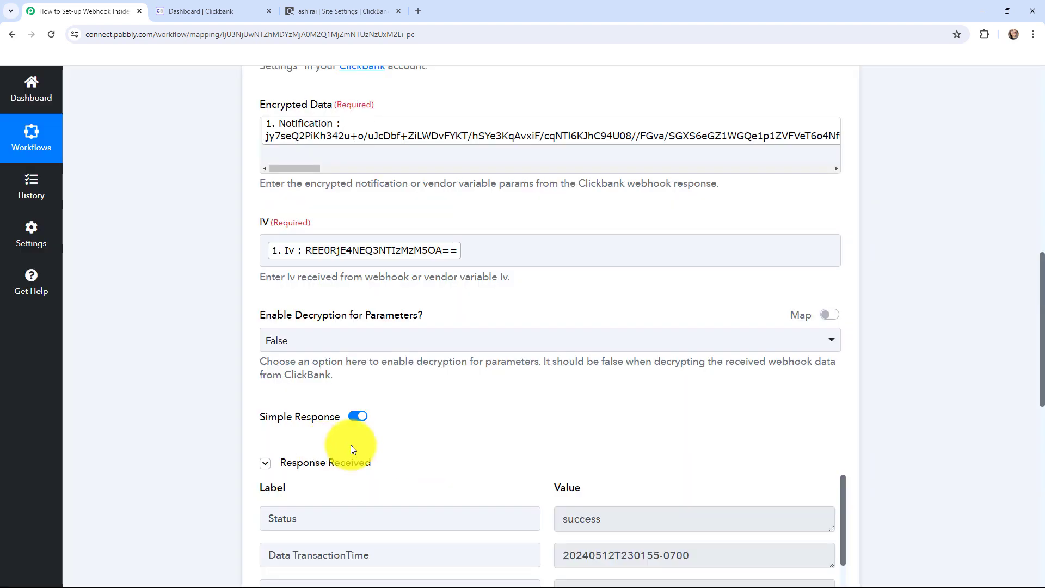
{"action": "scroll", "coordinate": [551, 365], "scroll_direction": "down", "scroll_amount": 3}
{"action": "scroll", "coordinate": [531, 262], "scroll_direction": "down", "scroll_amount": 2}
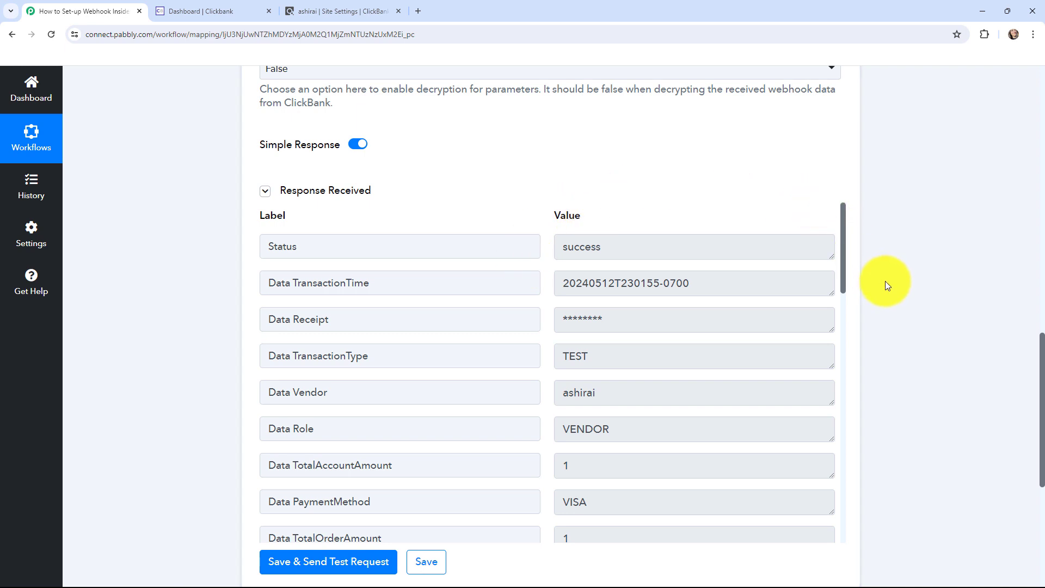
{"action": "scroll", "coordinate": [885, 281], "scroll_direction": "down", "scroll_amount": 1}
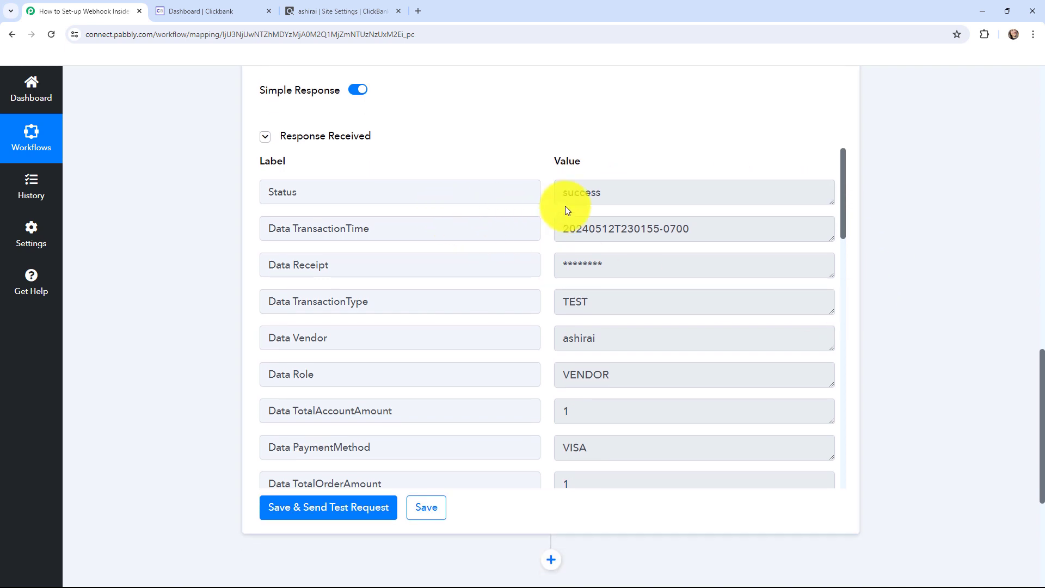
{"action": "double_click", "coordinate": [563, 195]}
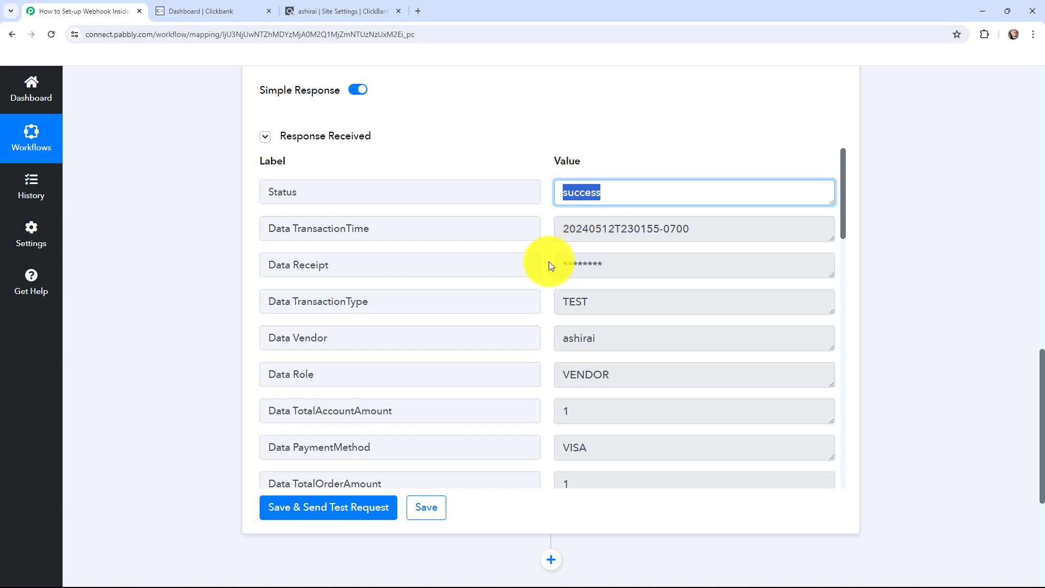
{"action": "scroll", "coordinate": [541, 266], "scroll_direction": "down", "scroll_amount": 2}
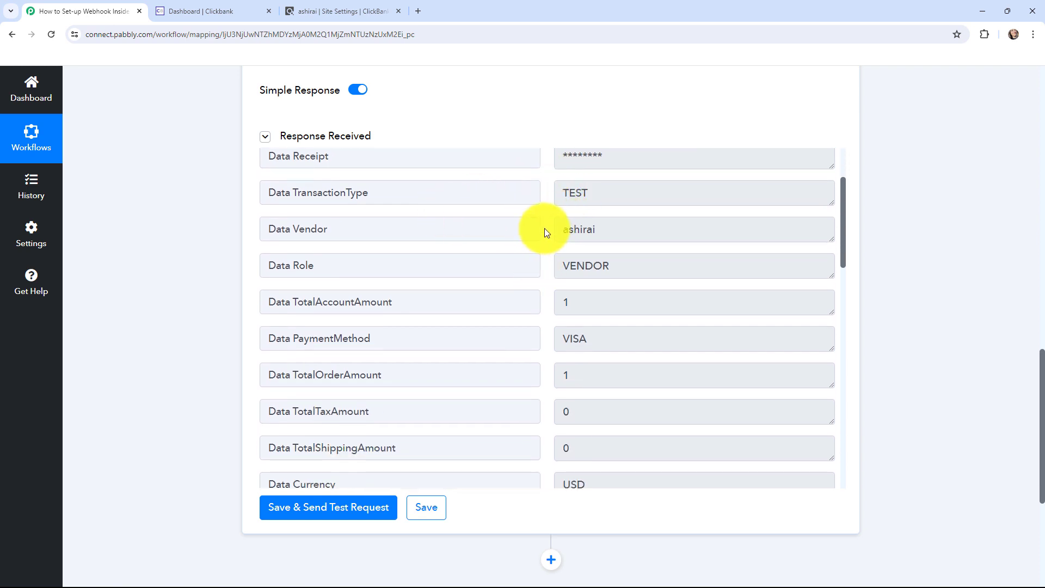
{"action": "scroll", "coordinate": [545, 229], "scroll_direction": "down", "scroll_amount": 10}
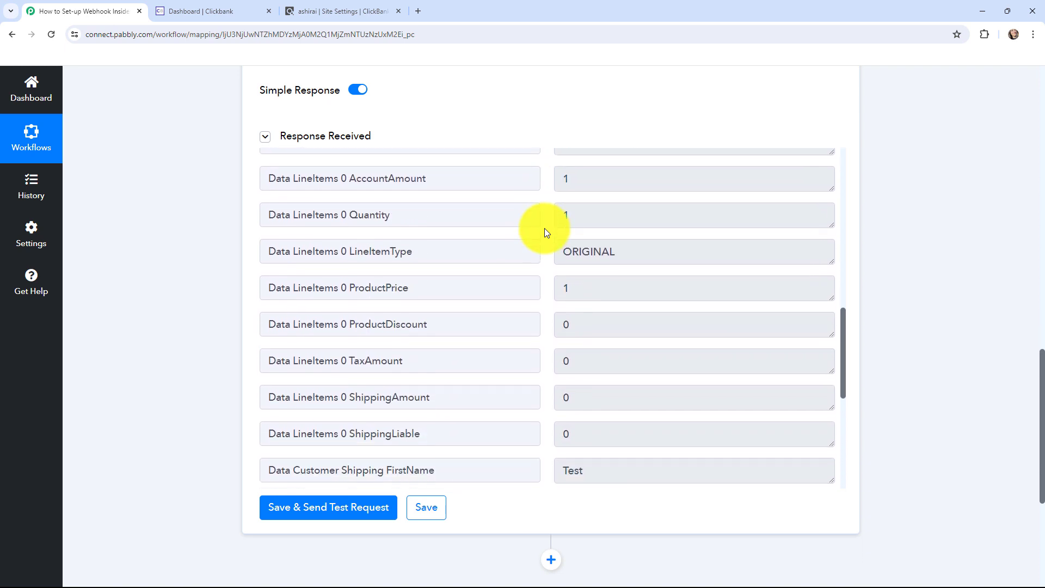
{"action": "scroll", "coordinate": [545, 227], "scroll_direction": "down", "scroll_amount": 6}
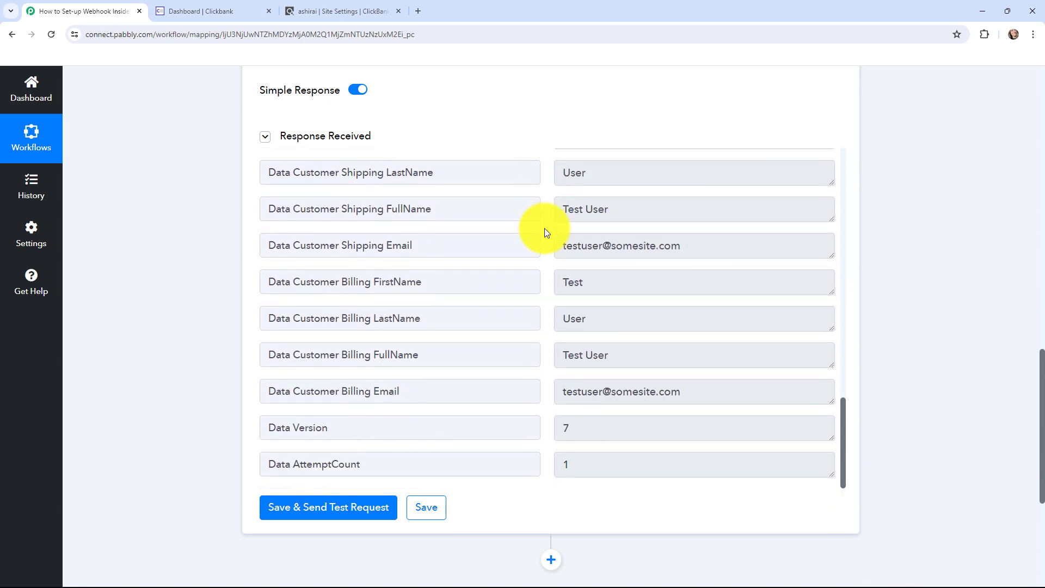
{"action": "scroll", "coordinate": [547, 204], "scroll_direction": "up", "scroll_amount": 6}
{"action": "scroll", "coordinate": [548, 203], "scroll_direction": "down", "scroll_amount": 6}
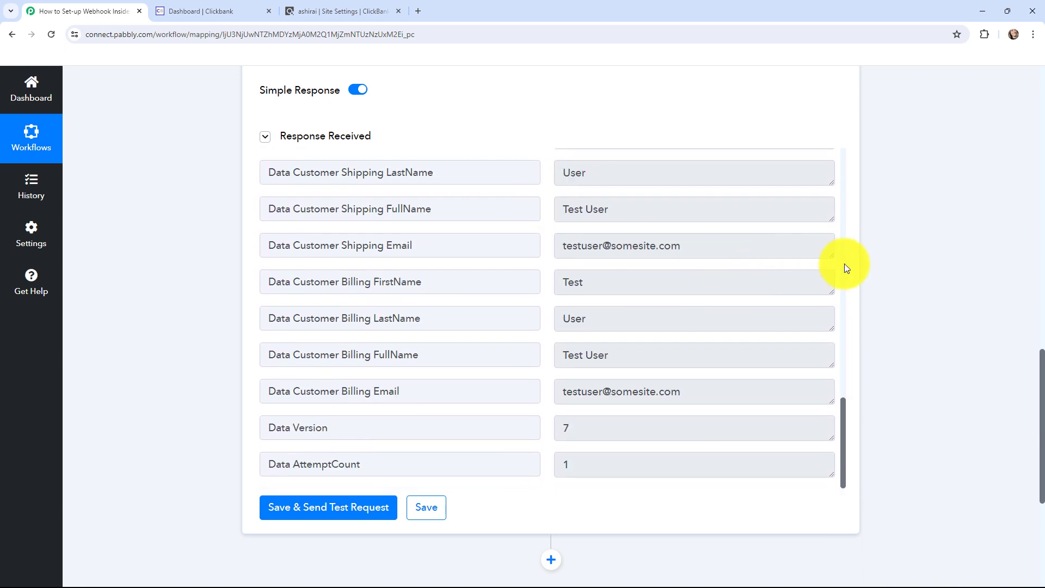